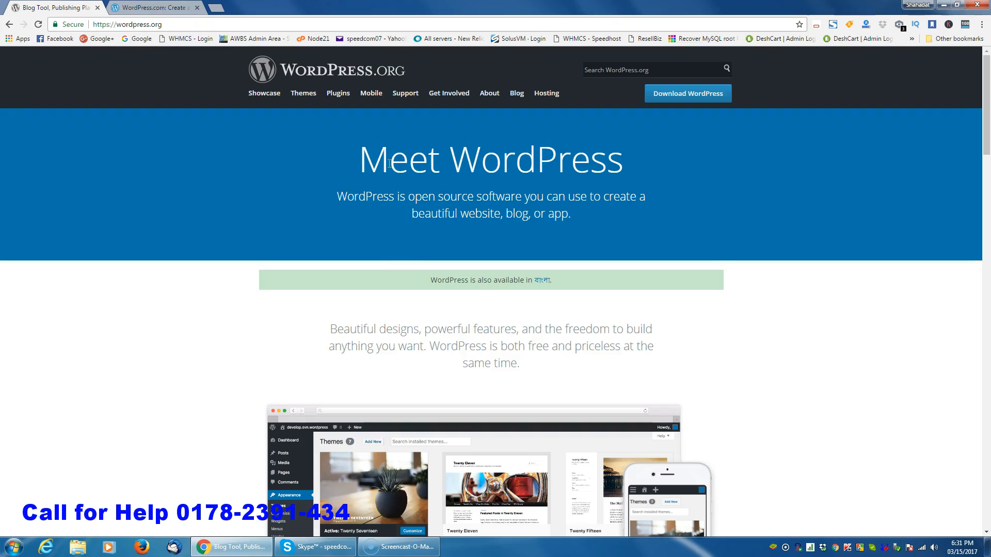
# Step: Open healthtipsforall.com/cpanel in a new browser tab and log in to cPanel with the prefilled credentials
pyautogui.click(384, 176)
pyautogui.click(217, 7)
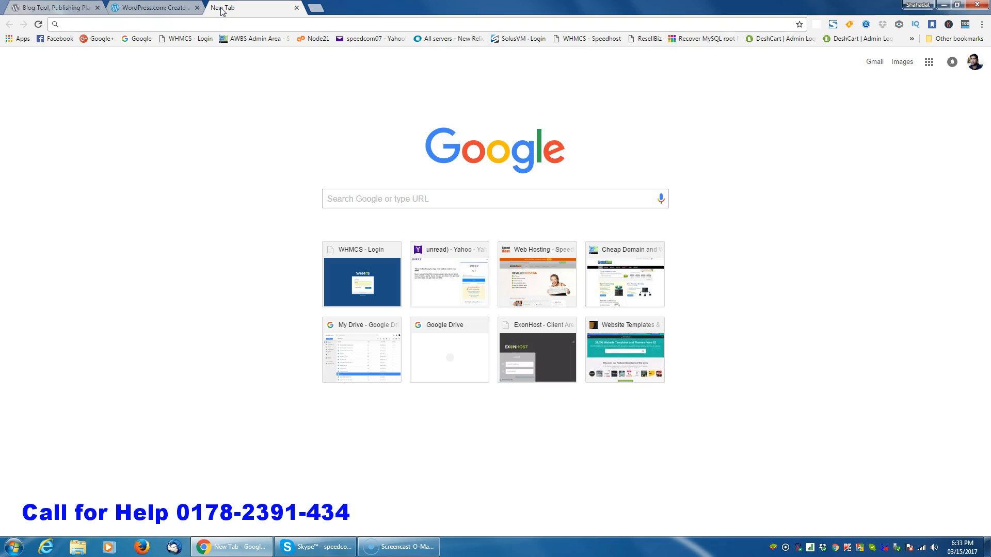
pyautogui.write('healthtipsforall.com')
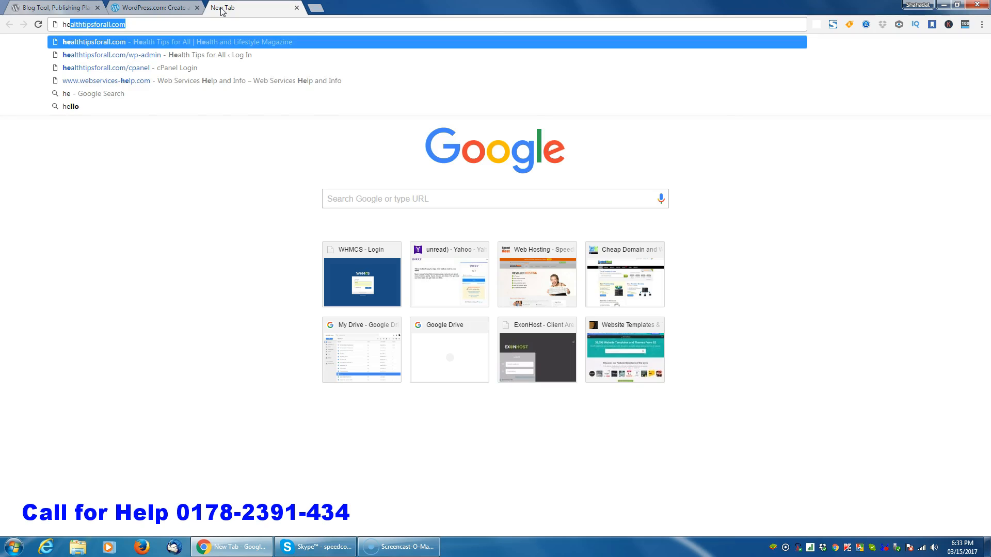
pyautogui.press('Right')
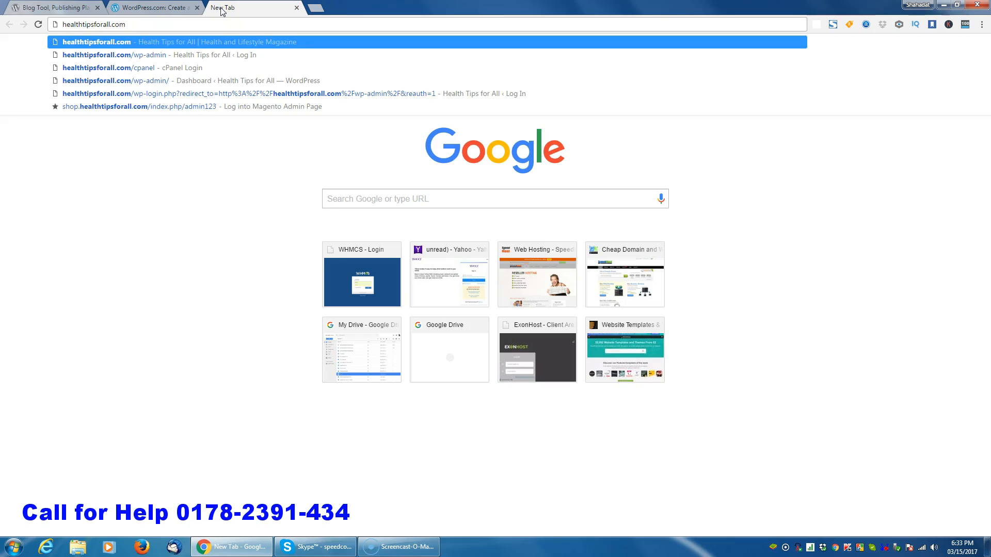
pyautogui.write('/c')
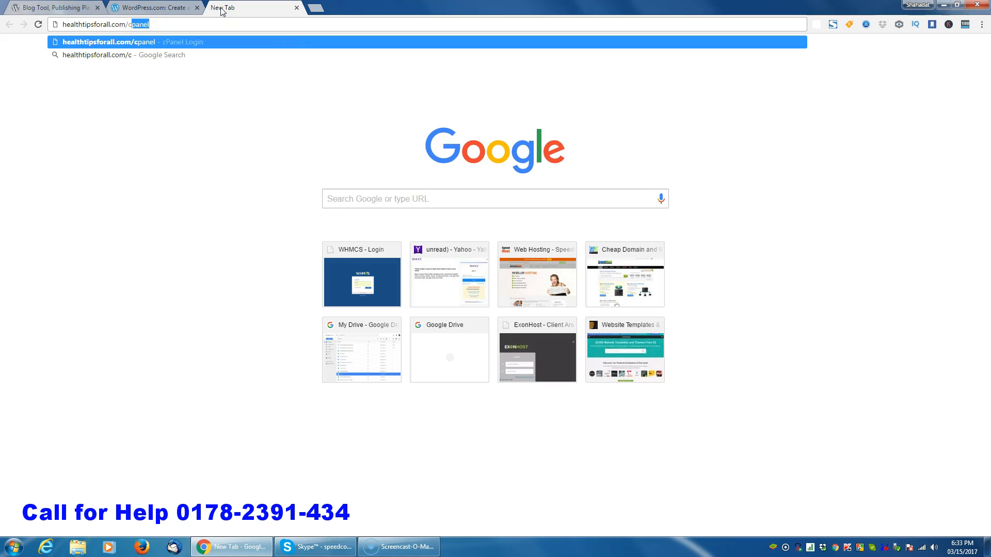
pyautogui.write('panel')
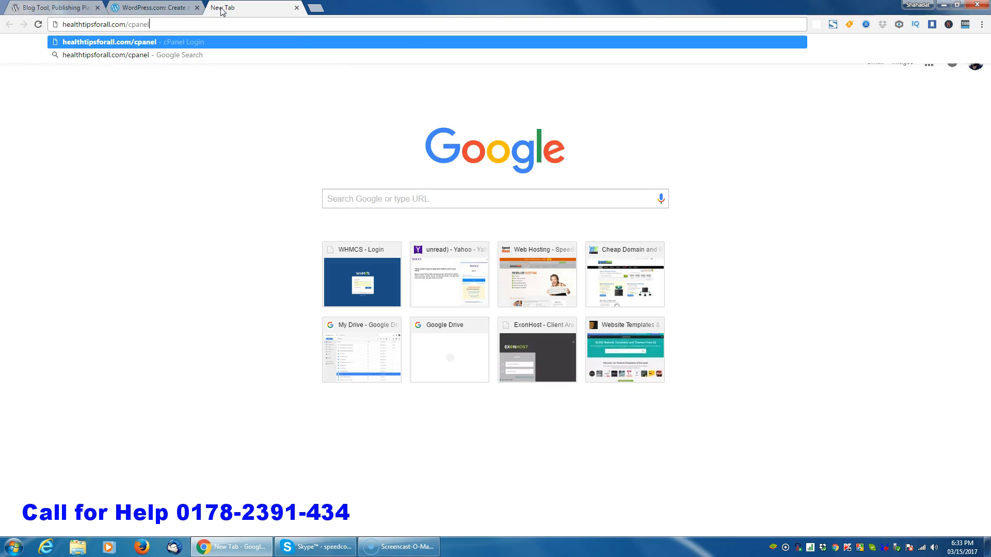
pyautogui.press('Return')
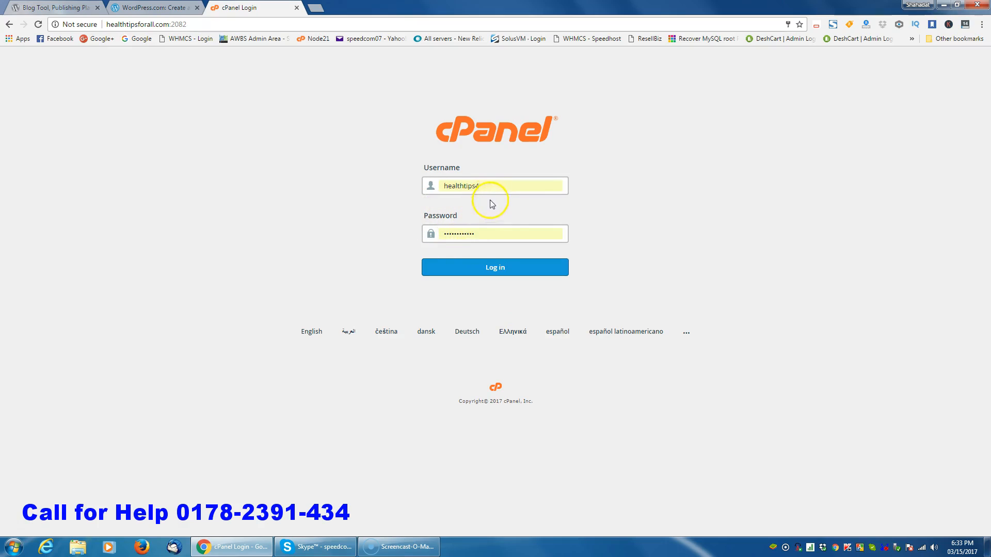
pyautogui.click(496, 273)
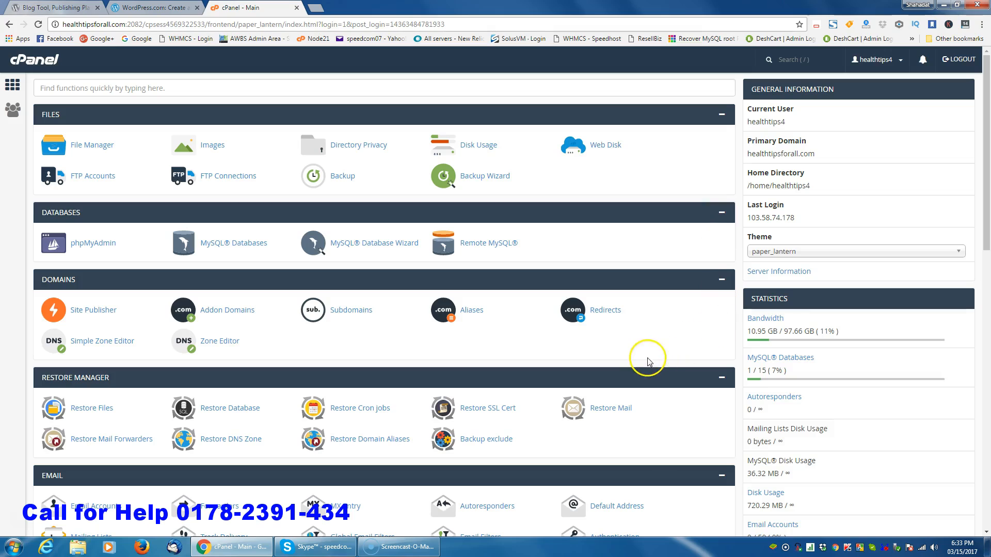
pyautogui.click(366, 240)
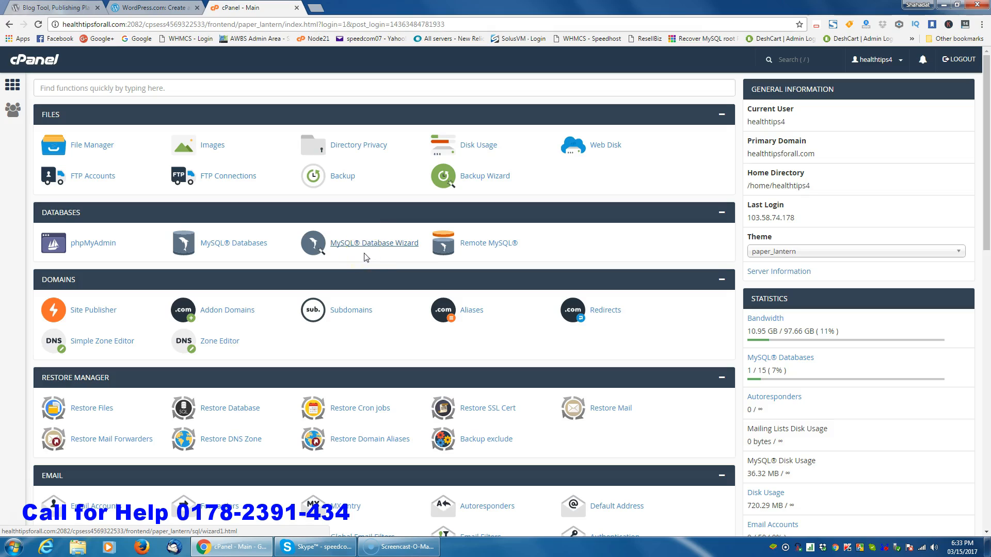
pyautogui.click(365, 256)
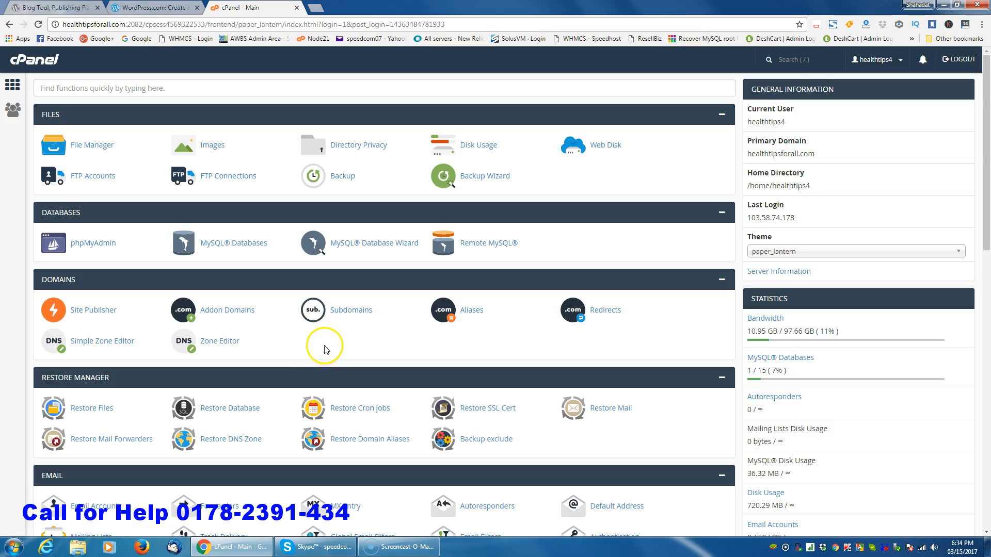
pyautogui.scroll(-6, 364, 344)
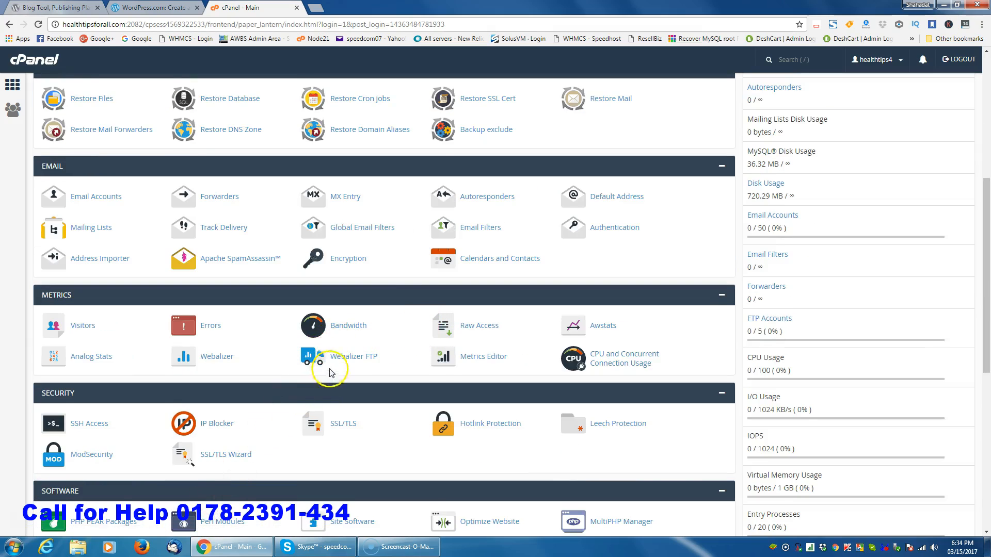
pyautogui.scroll(6, 336, 359)
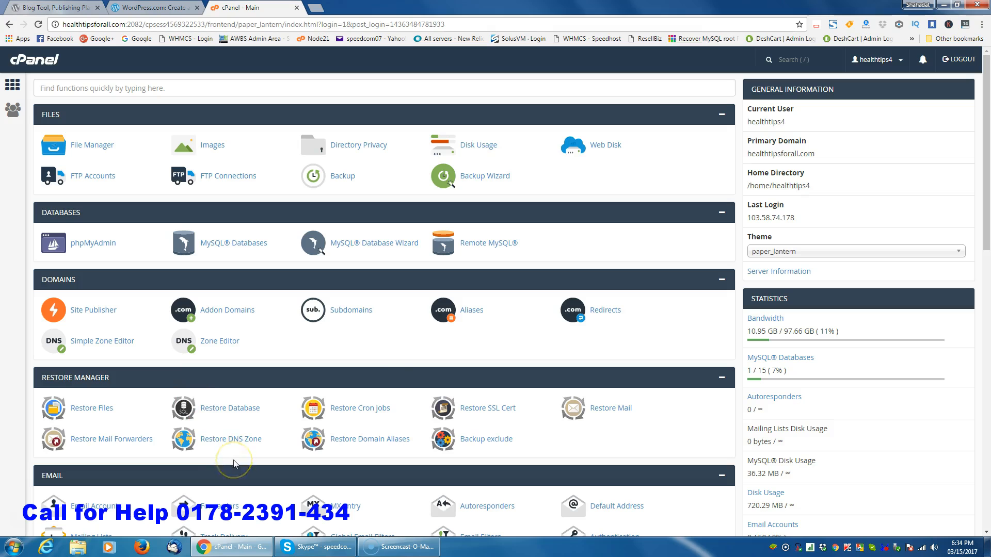
# Step: Open the Softaculous Apps Installer from the Software section of the cPanel home page
pyautogui.scroll(-2, 394, 378)
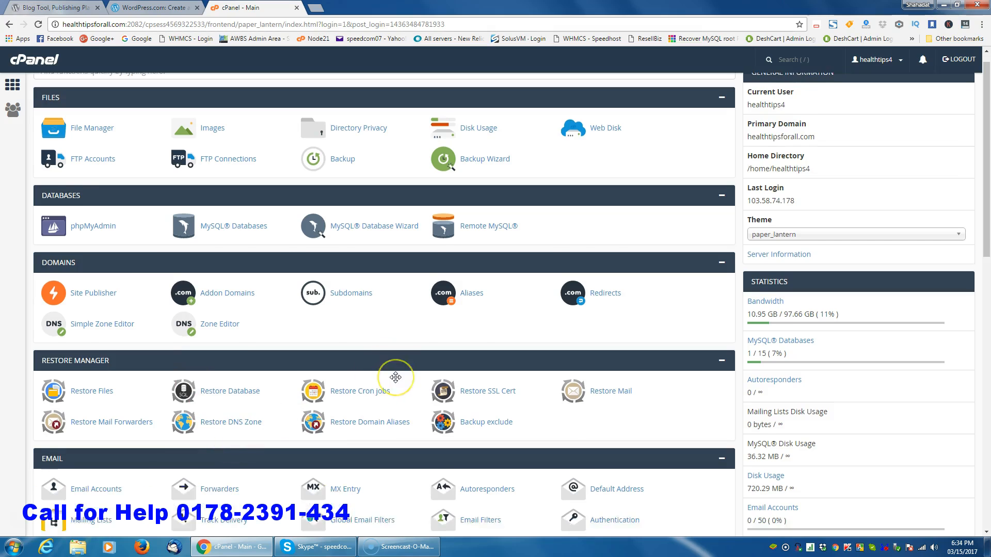
pyautogui.scroll(-5, 395, 377)
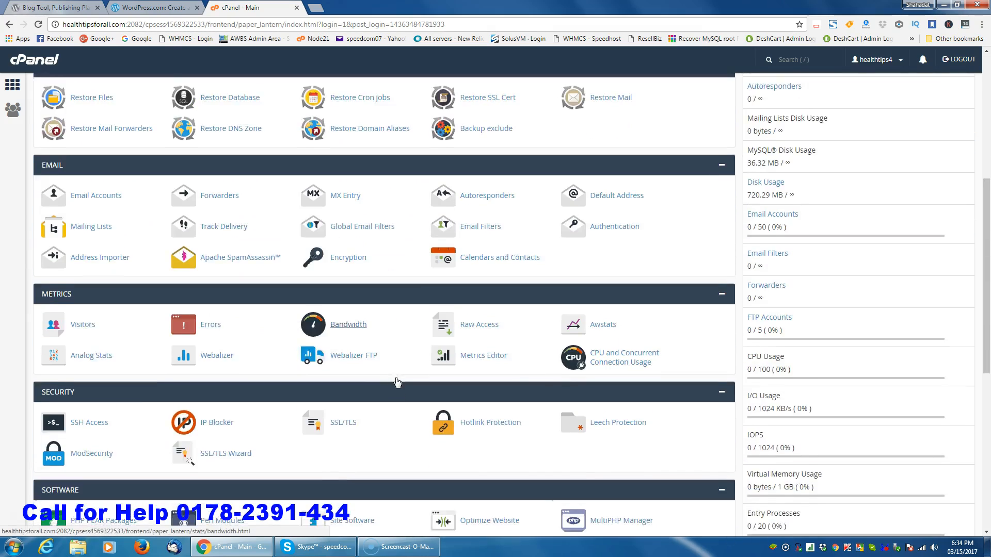
pyautogui.scroll(-6, 397, 378)
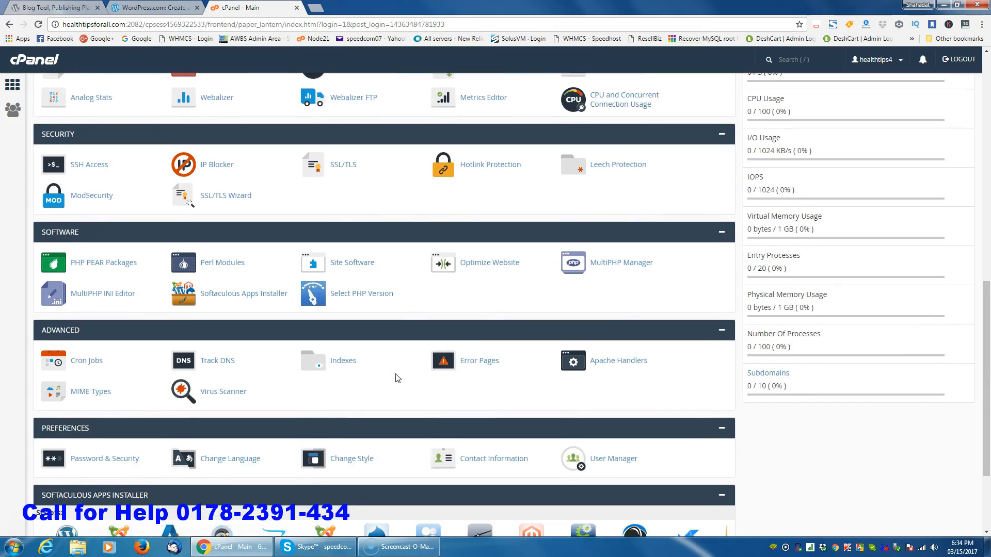
pyautogui.scroll(-1, 398, 379)
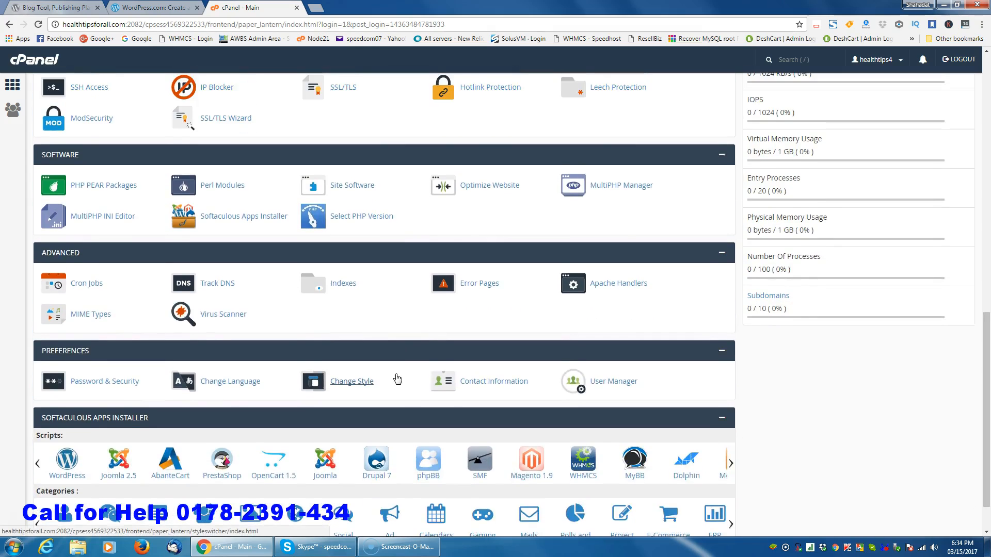
pyautogui.scroll(1, 392, 369)
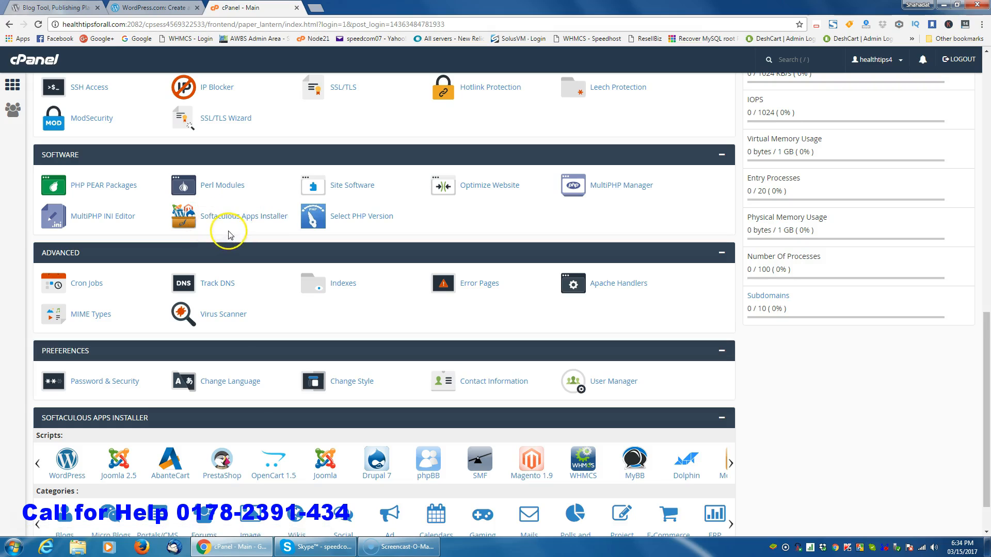
pyautogui.click(237, 217)
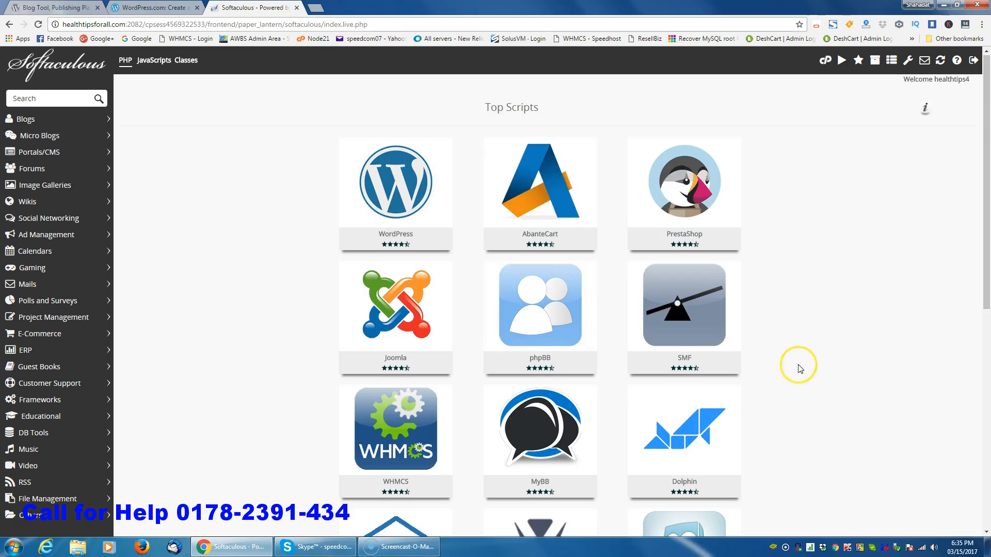
# Step: Expand the Blogs category in Softaculous and open the WordPress script page
pyautogui.scroll(-3, 797, 364)
pyautogui.scroll(3, 813, 416)
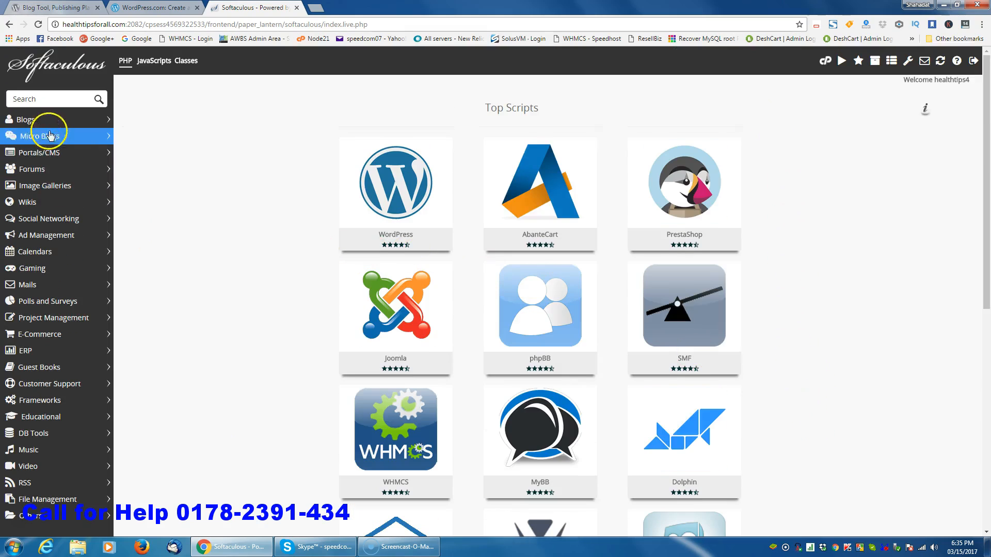
pyautogui.click(30, 123)
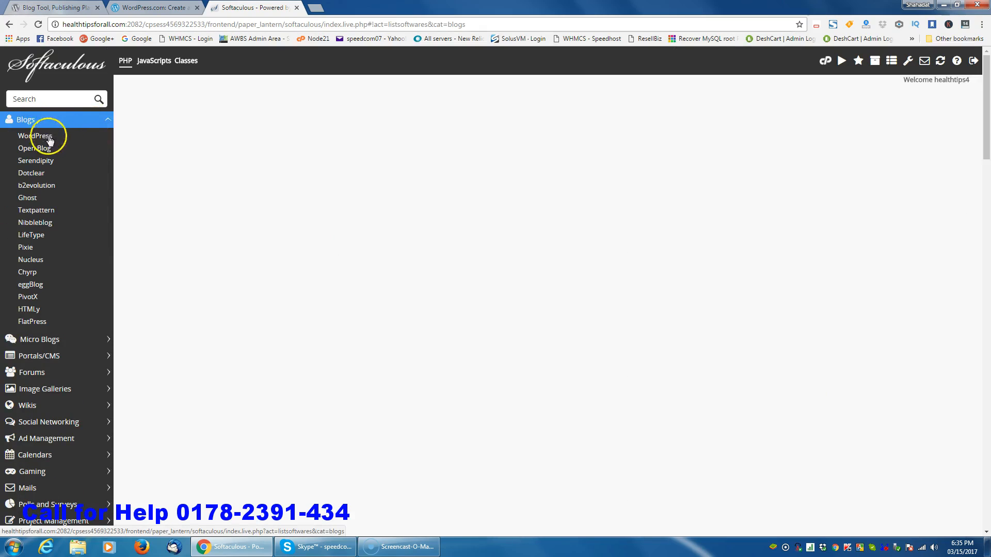
pyautogui.click(45, 139)
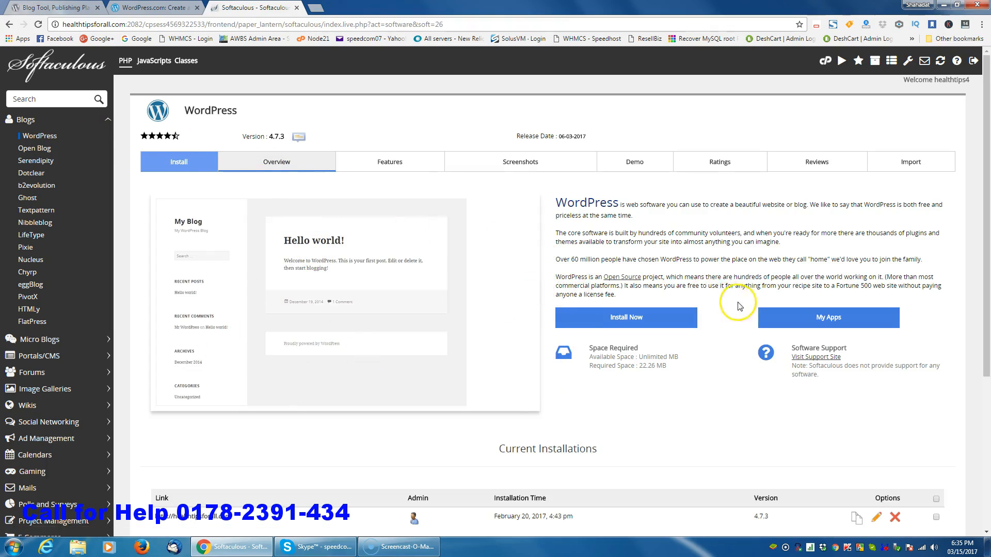
# Step: Examine the WordPress overview and its list of current installations
pyautogui.scroll(-2, 769, 258)
pyautogui.scroll(2, 774, 249)
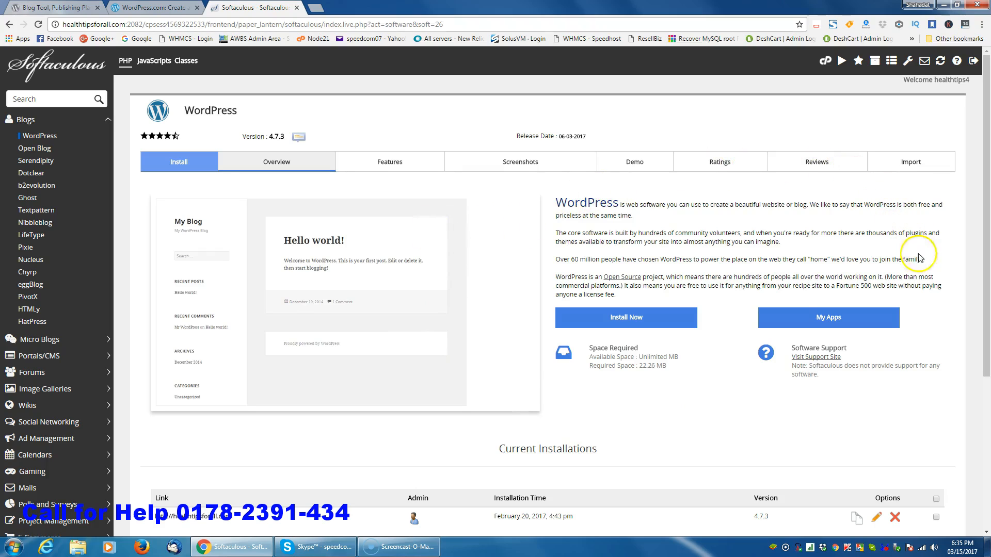
pyautogui.scroll(-2, 804, 445)
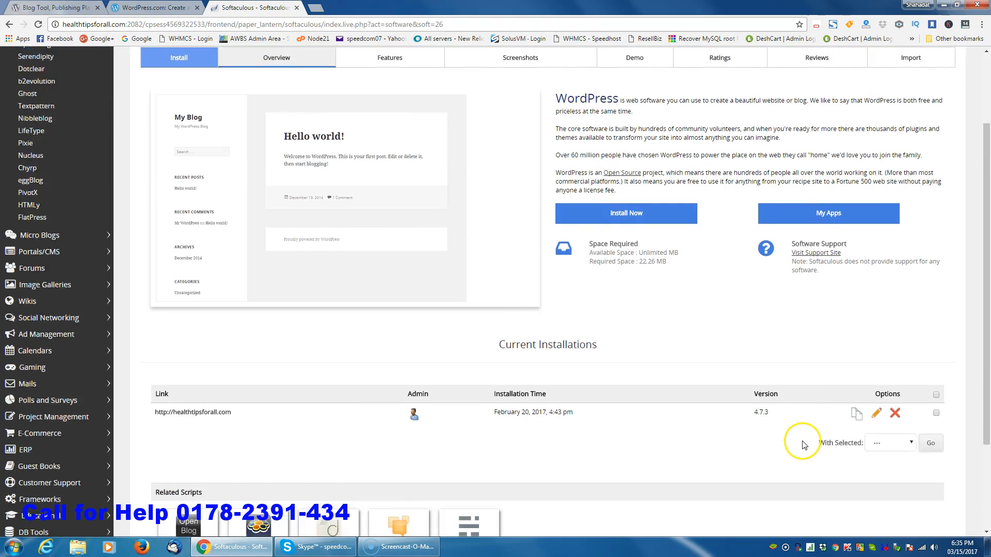
pyautogui.scroll(-1, 803, 445)
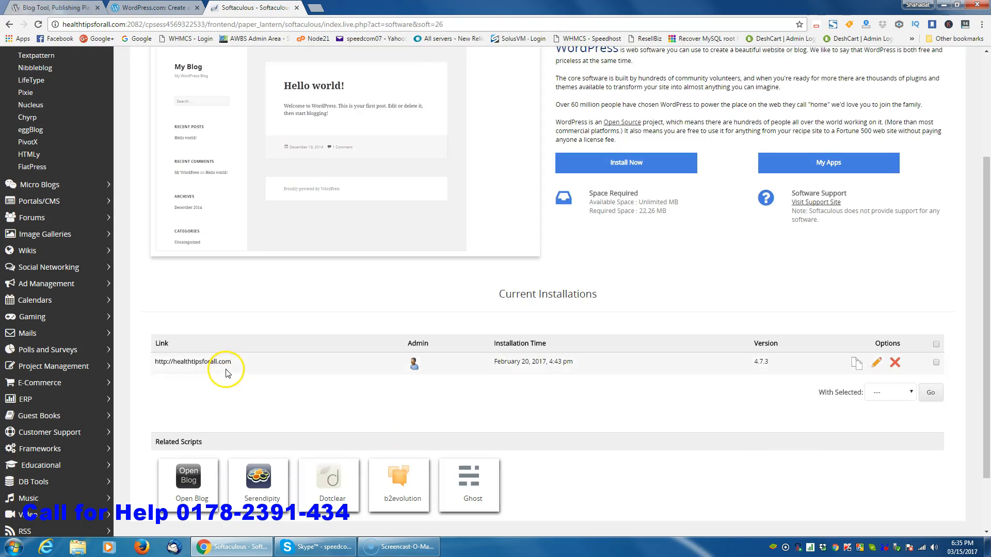
pyautogui.click(255, 369)
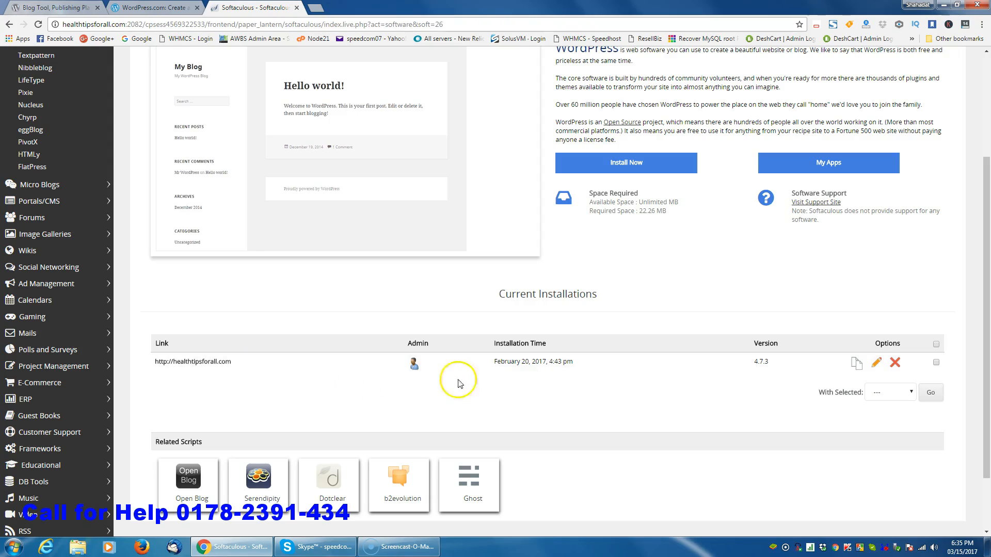
pyautogui.scroll(3, 826, 373)
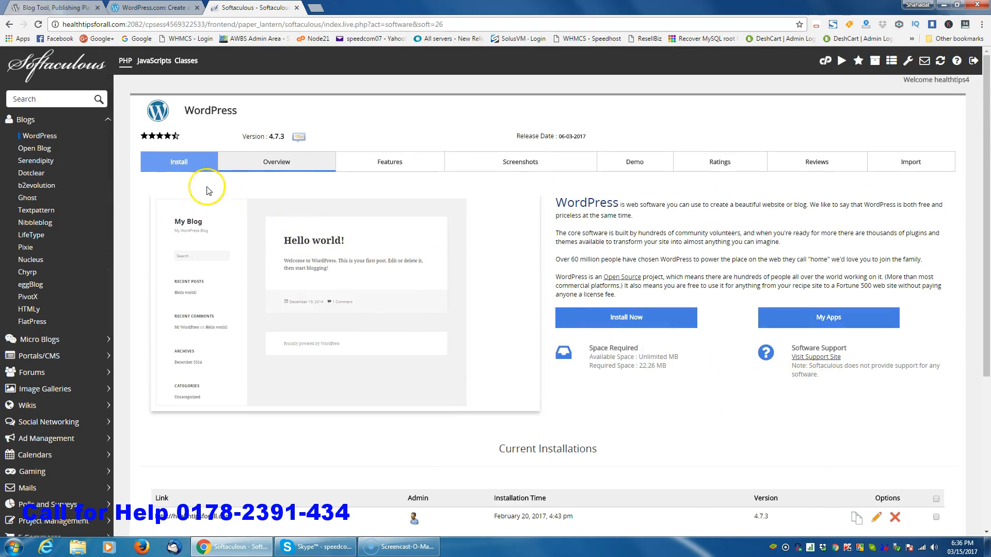
pyautogui.click(181, 160)
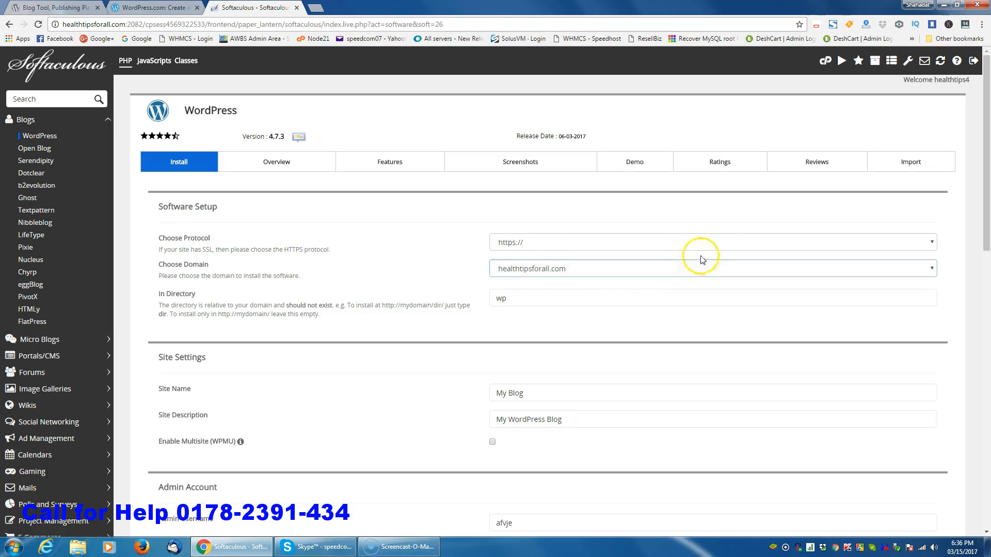
pyautogui.click(724, 249)
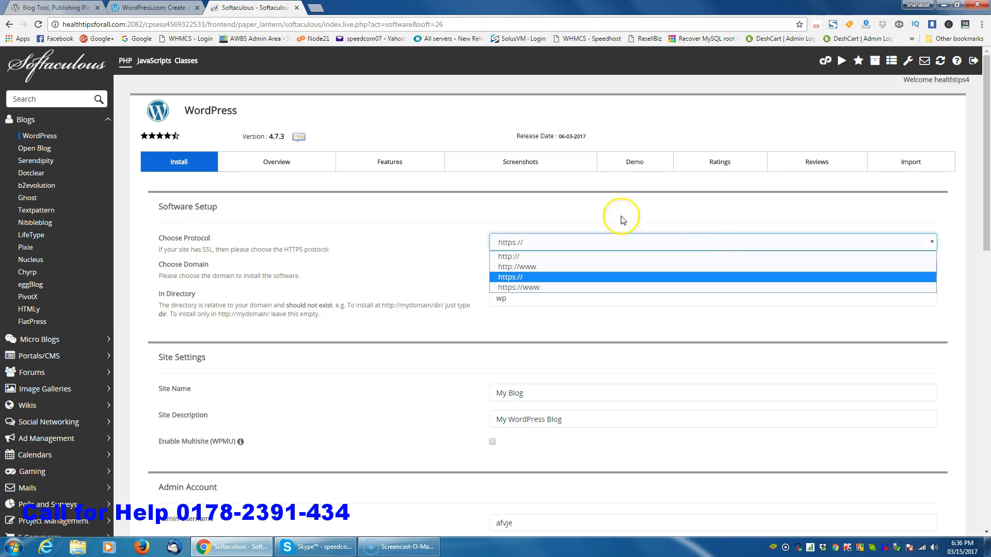
pyautogui.click(406, 233)
pyautogui.click(574, 243)
pyautogui.click(559, 260)
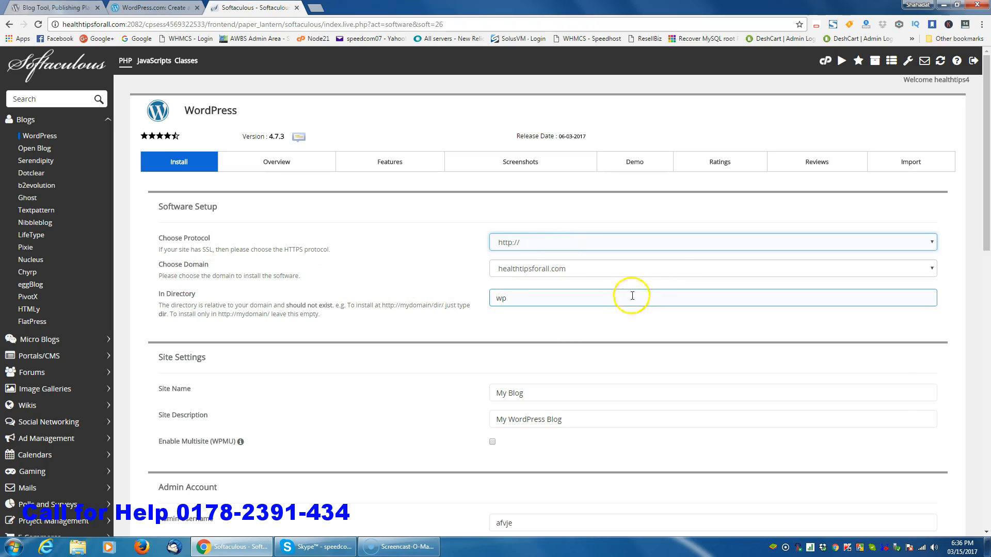
pyautogui.click(683, 270)
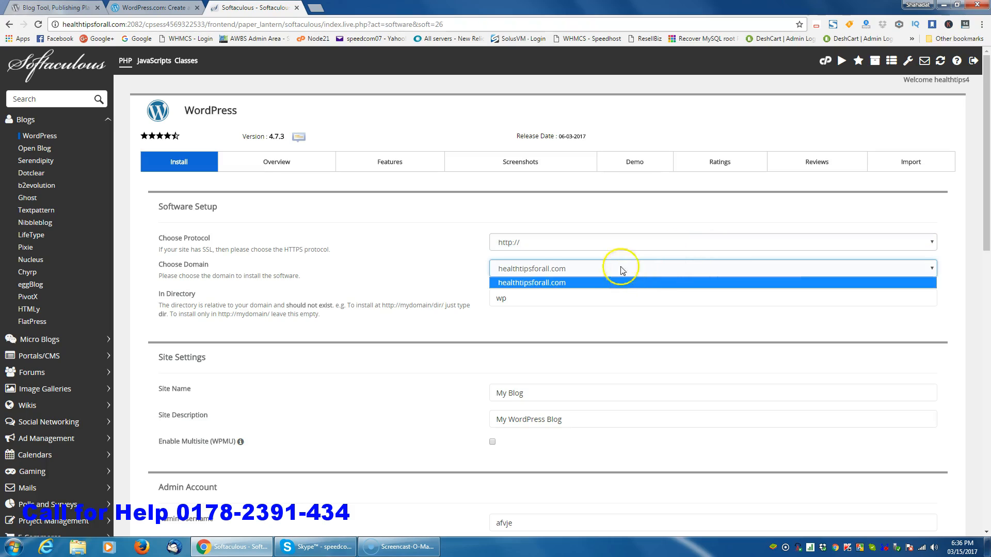
pyautogui.click(413, 261)
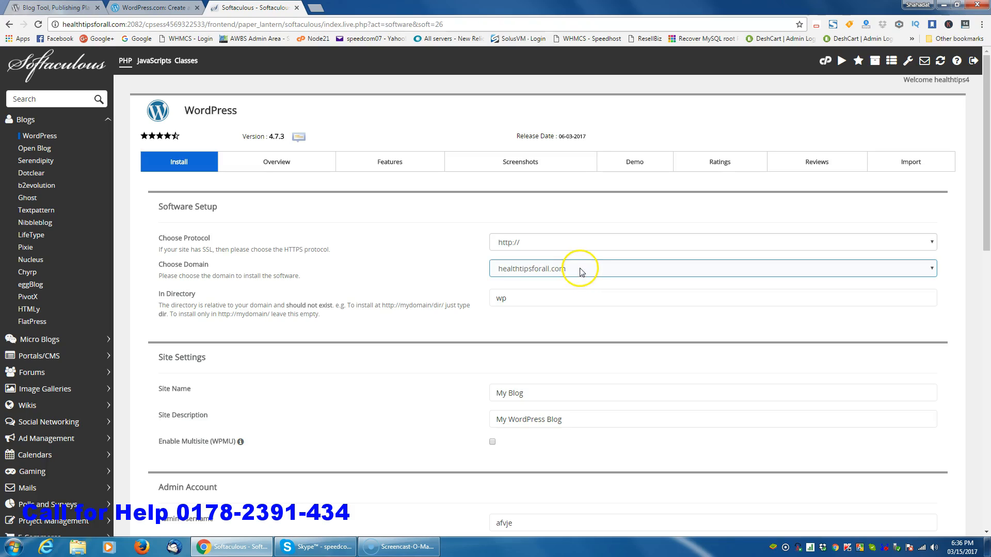
# Step: Replace the installation directory with wptutorial
pyautogui.click(522, 300)
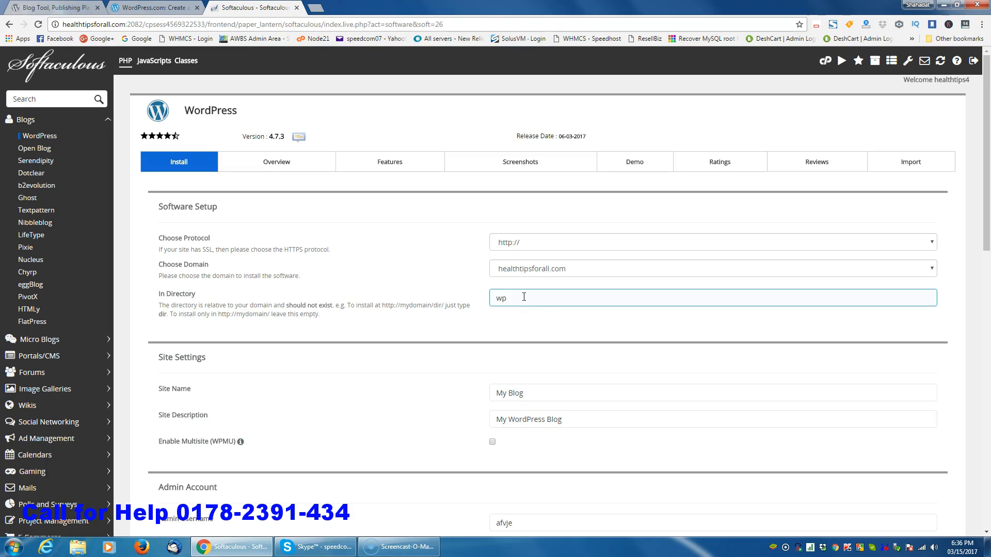
pyautogui.doubleClick(512, 295)
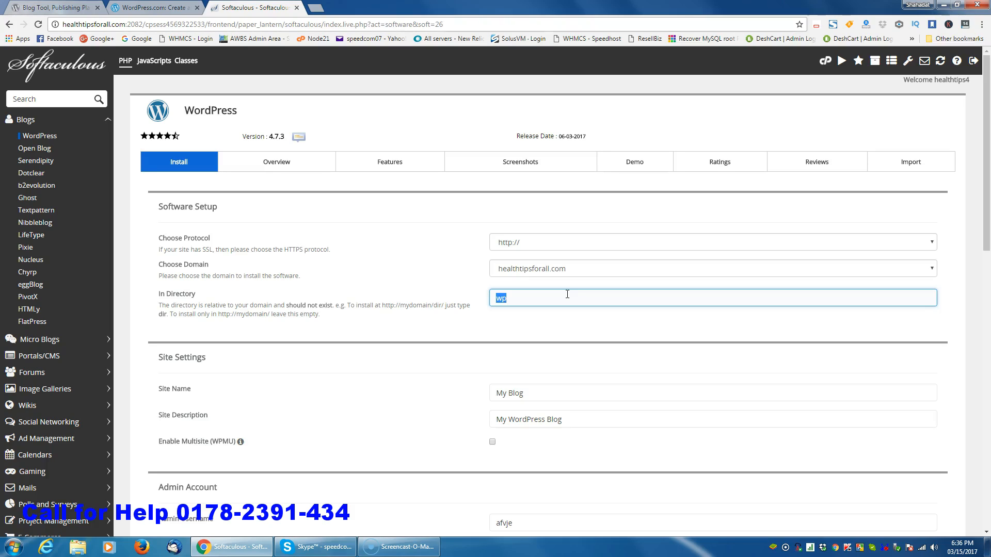
pyautogui.write('w')
pyautogui.scroll(-1, 579, 381)
pyautogui.click(561, 347)
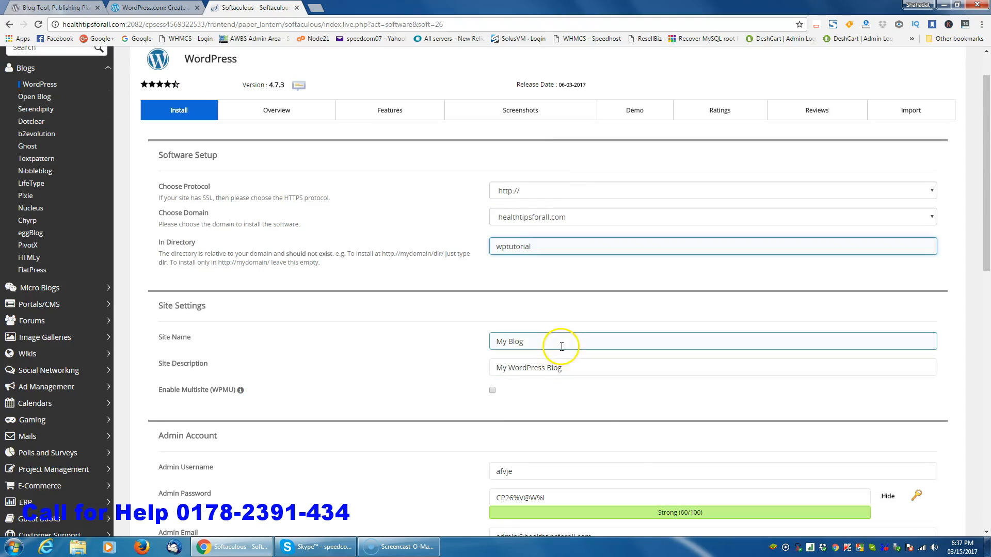
pyautogui.click(562, 372)
pyautogui.doubleClick(560, 370)
pyautogui.doubleClick(532, 342)
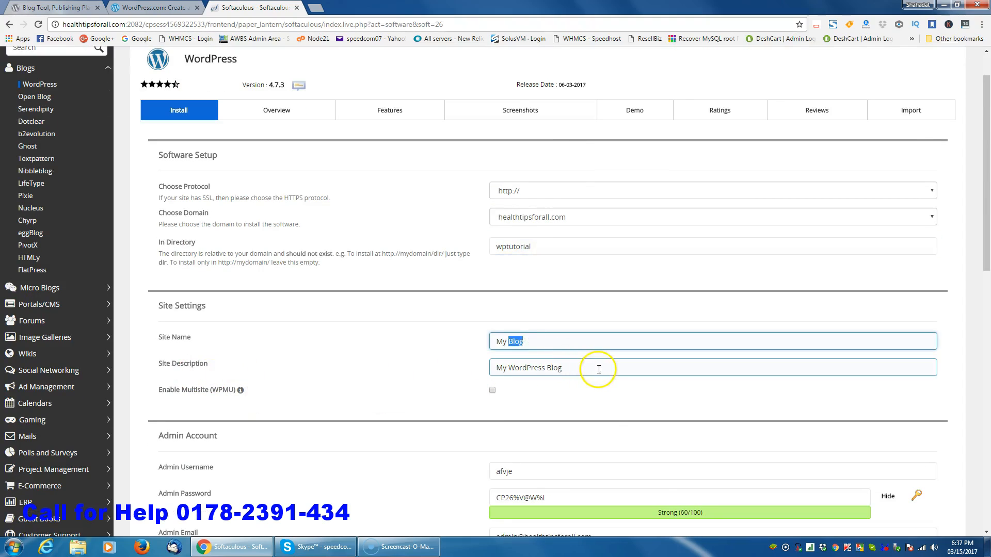
pyautogui.scroll(-1, 598, 370)
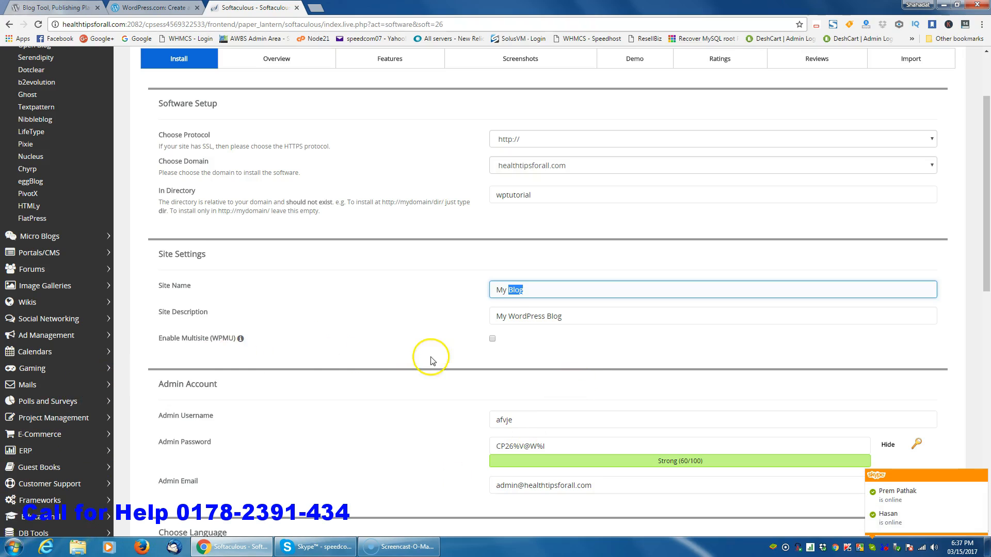
# Step: Replace the suggested admin username with admin in the Admin Account settings
pyautogui.scroll(-2, 431, 356)
pyautogui.click(252, 321)
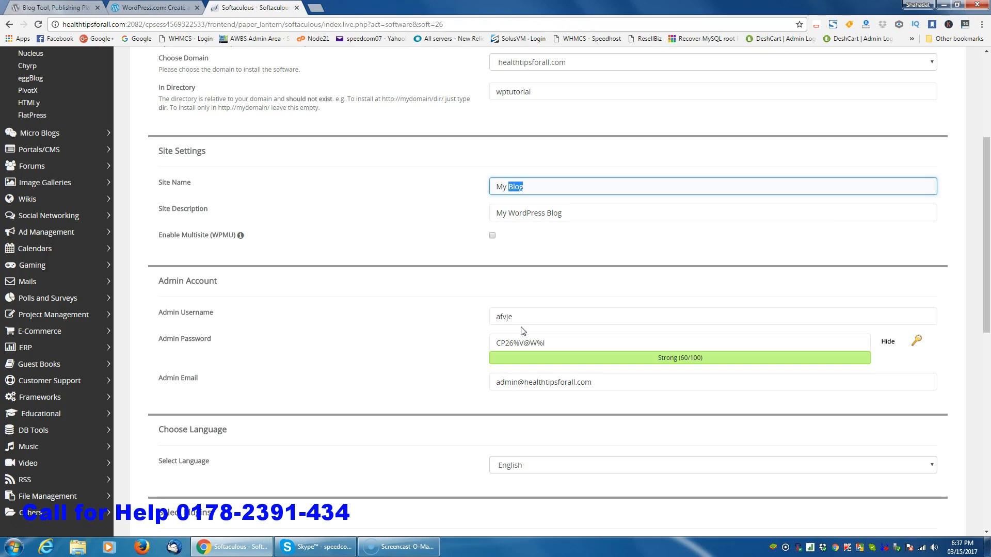
pyautogui.click(526, 321)
pyautogui.doubleClick(527, 320)
pyautogui.write('admin')
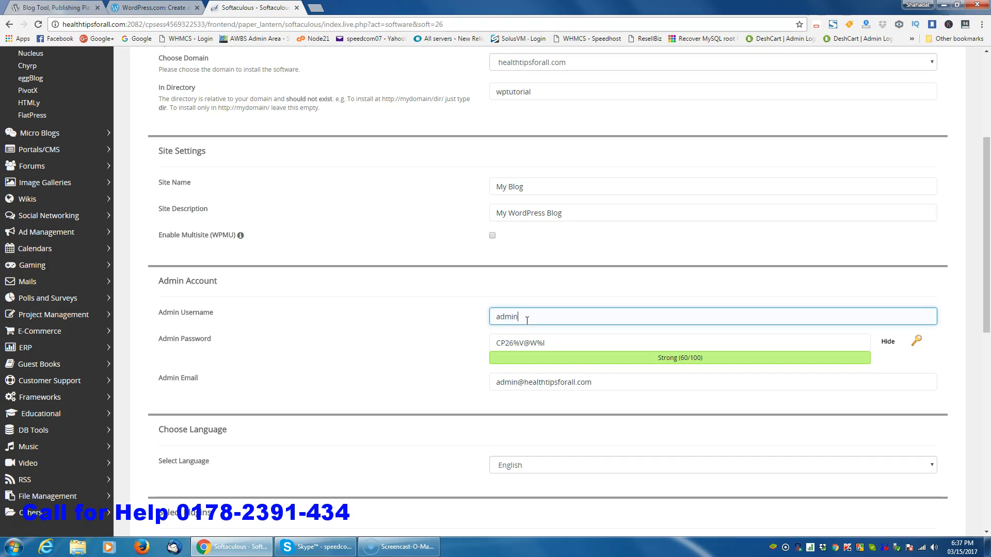
# Step: Examine the admin password and email fields, along with the language, plugin and theme options of the installation form
pyautogui.click(573, 344)
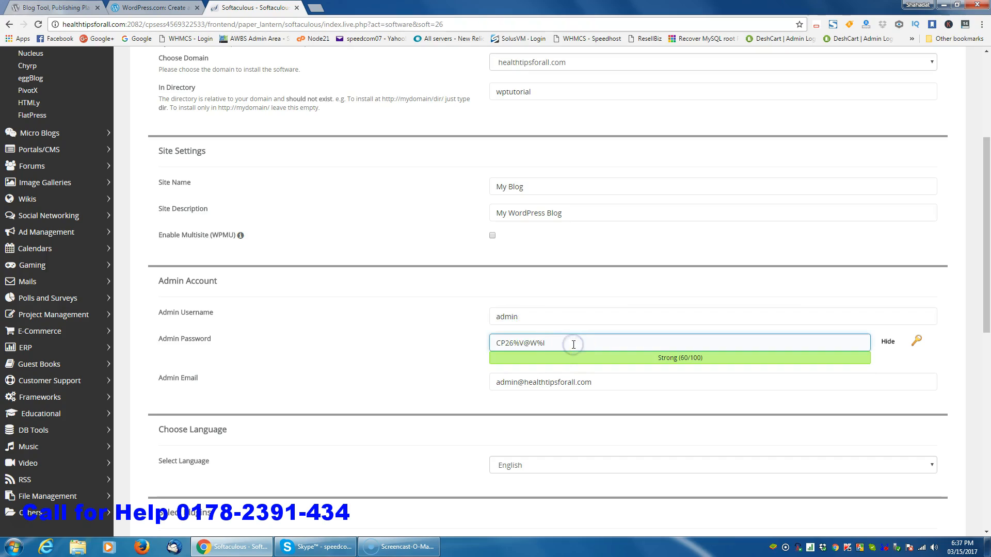
pyautogui.click(569, 382)
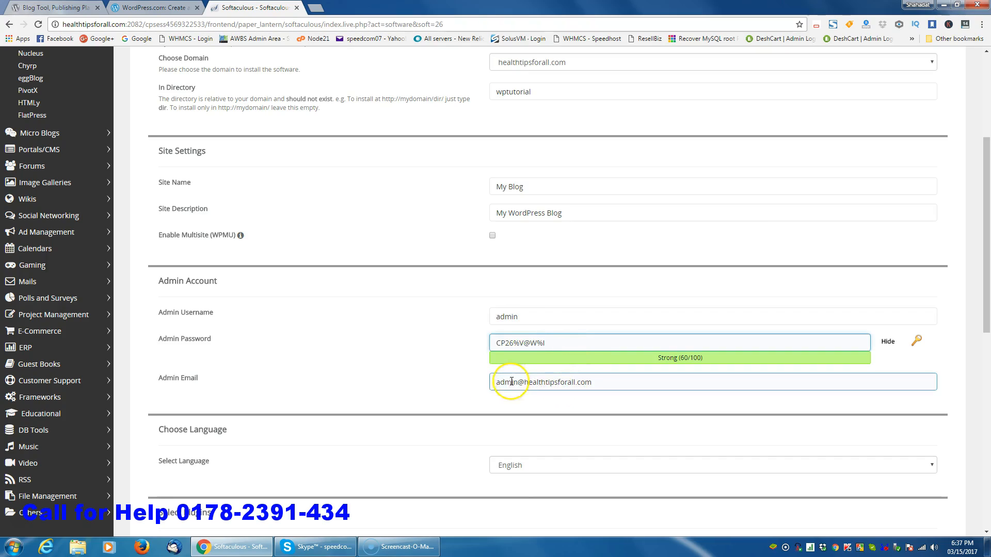
pyautogui.moveTo(495, 382); pyautogui.dragTo(606, 382)
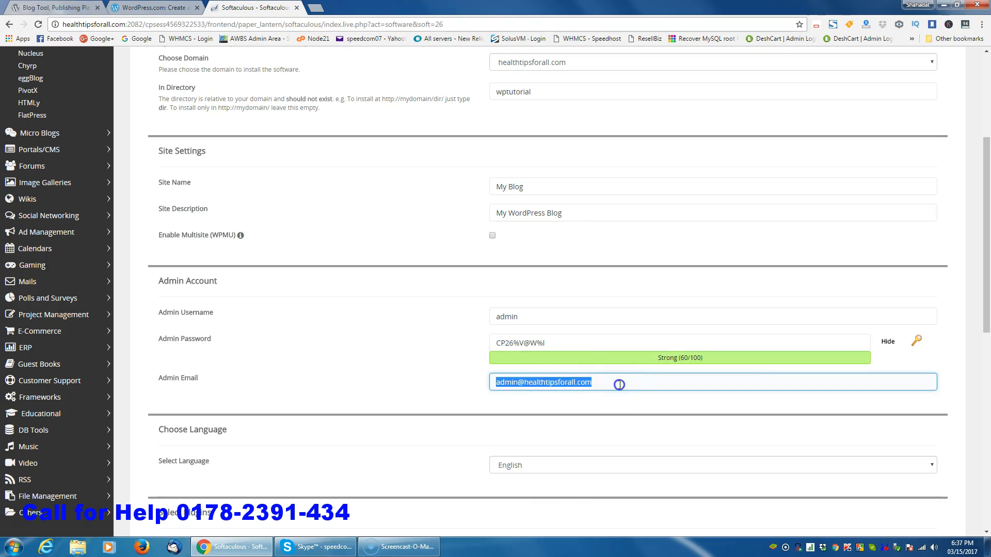
pyautogui.click(619, 384)
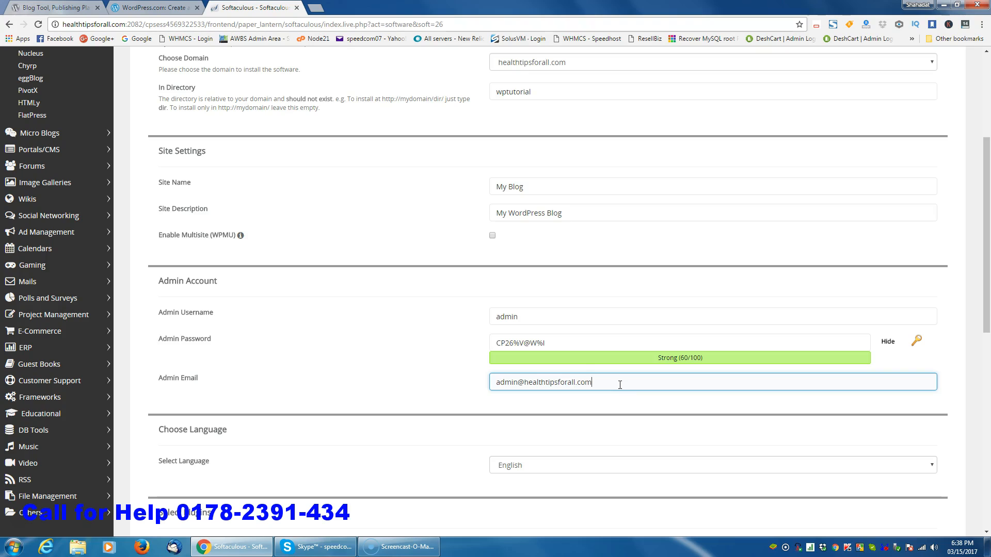
pyautogui.scroll(-3, 619, 384)
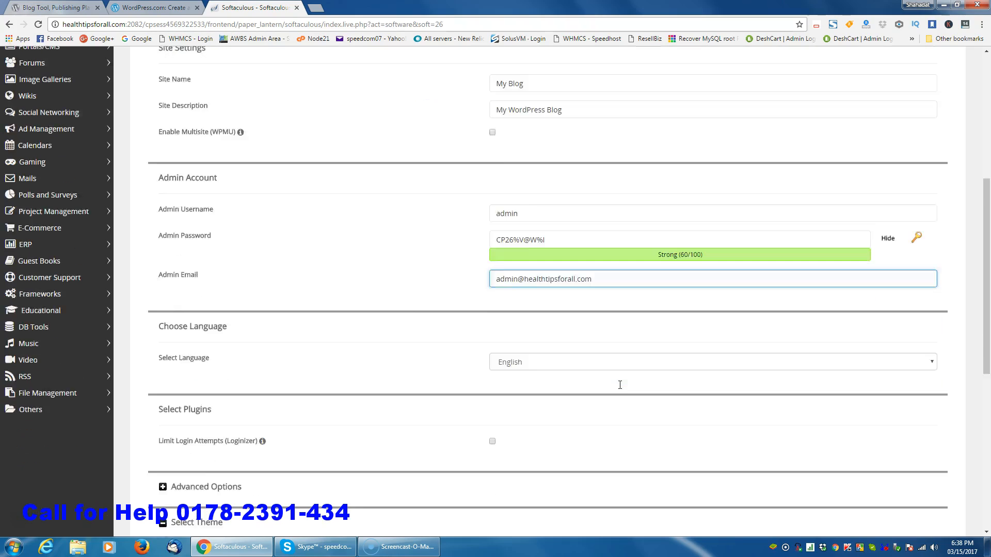
pyautogui.scroll(-3, 620, 388)
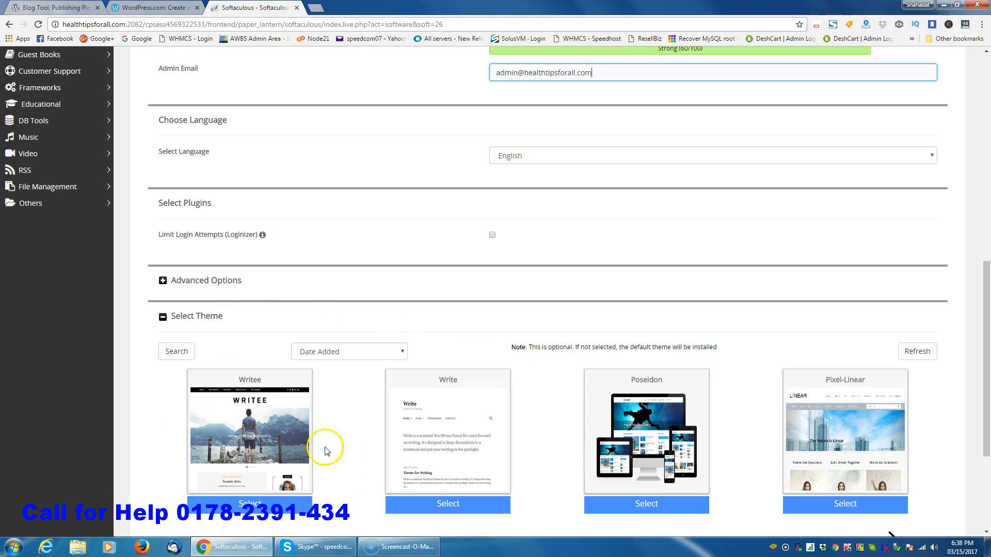
pyautogui.moveTo(454, 412)
pyautogui.moveTo(808, 415)
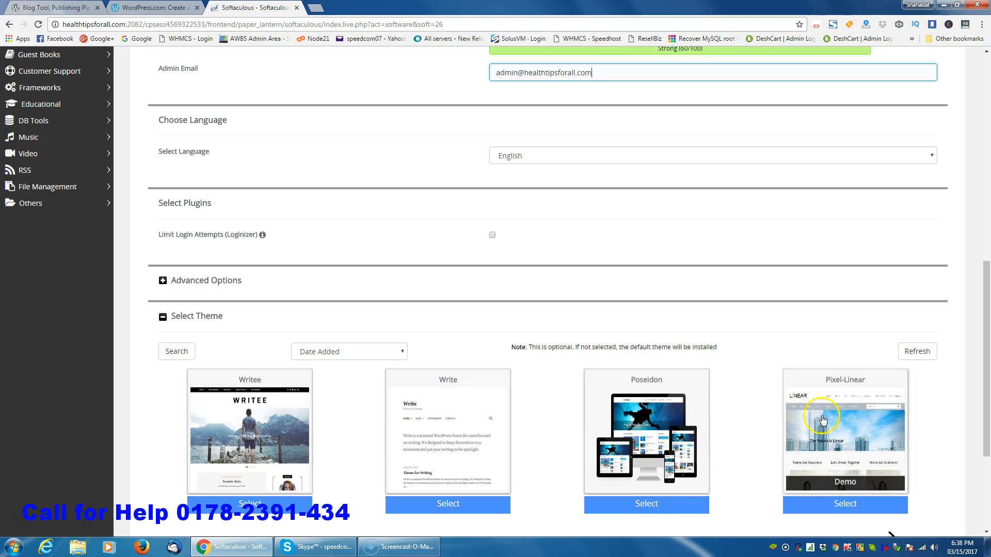
pyautogui.scroll(-3, 826, 416)
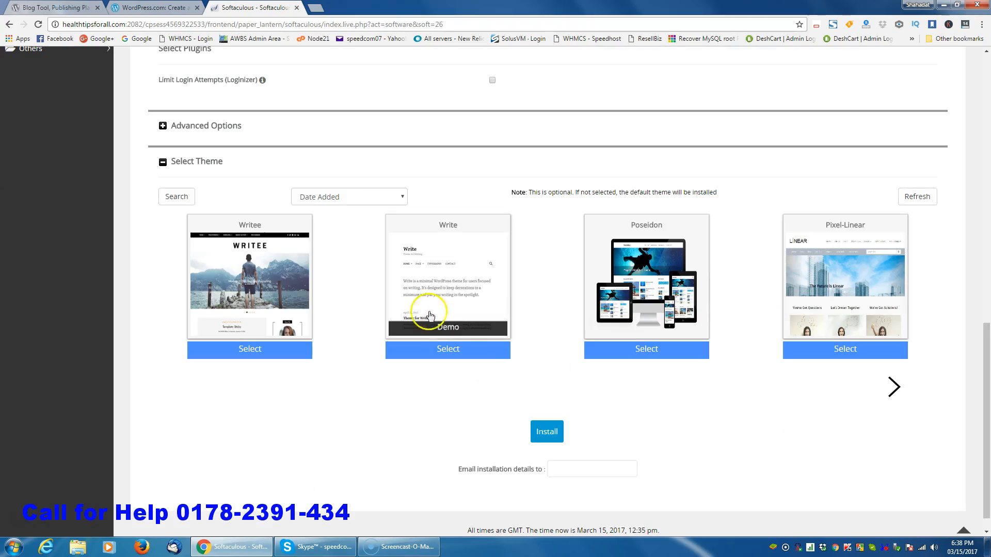
pyautogui.moveTo(692, 217)
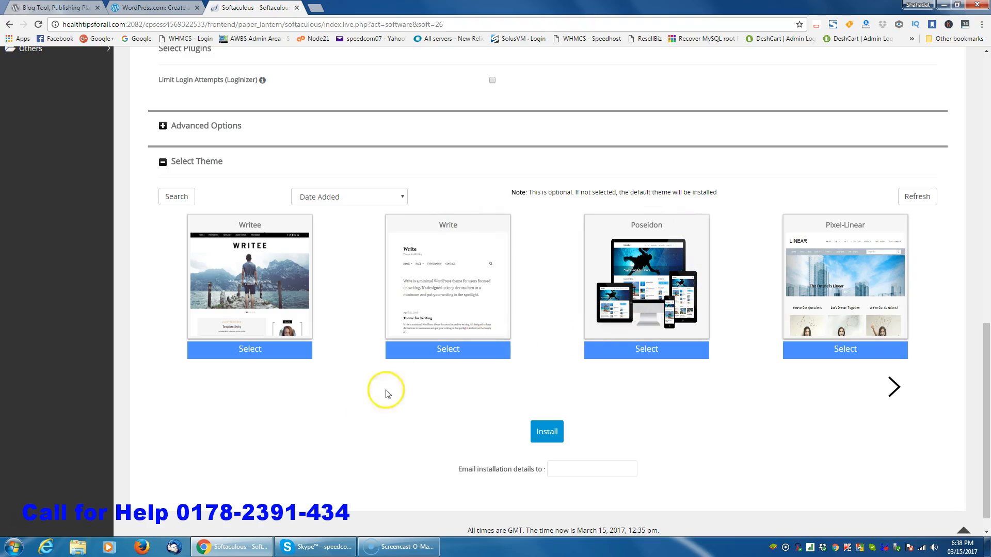
pyautogui.scroll(4, 657, 444)
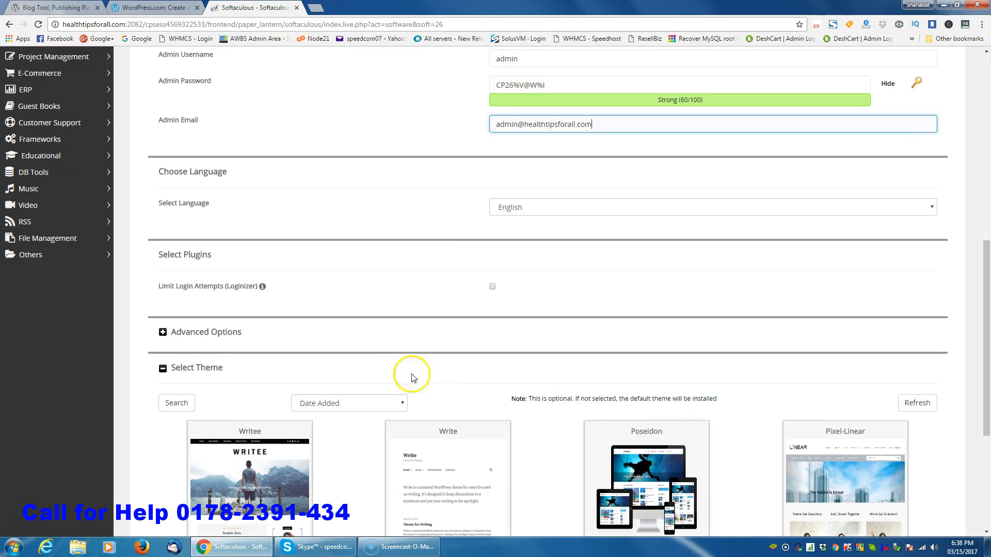
# Step: Expand the Advanced Options to examine the database settings, and recheck the admin account details
pyautogui.click(163, 332)
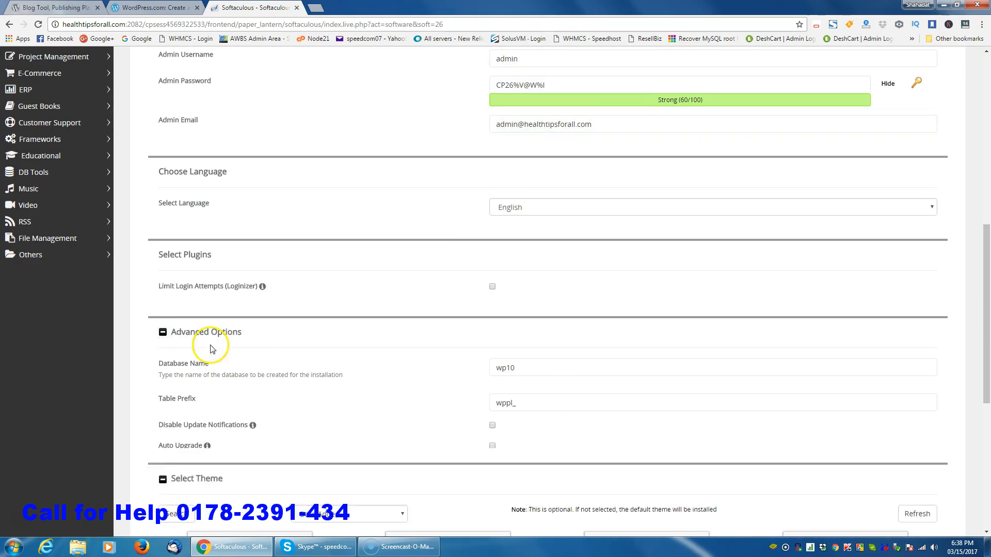
pyautogui.click(599, 366)
pyautogui.scroll(-2, 599, 366)
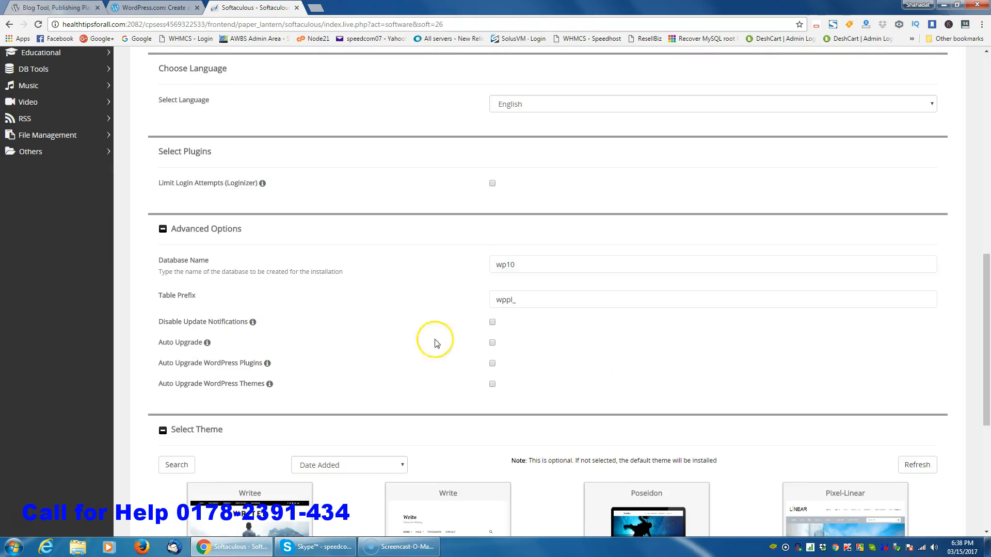
pyautogui.click(545, 266)
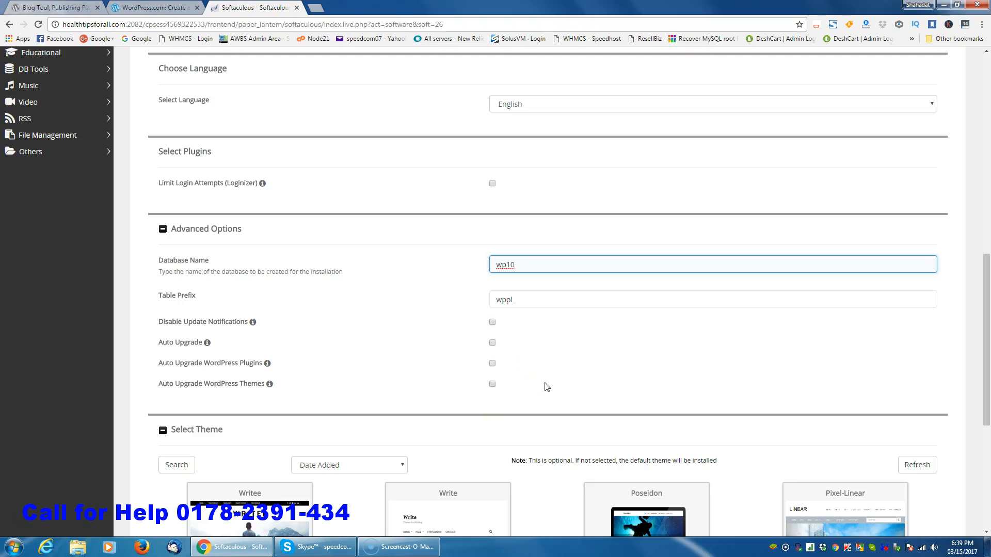
pyautogui.scroll(8, 548, 386)
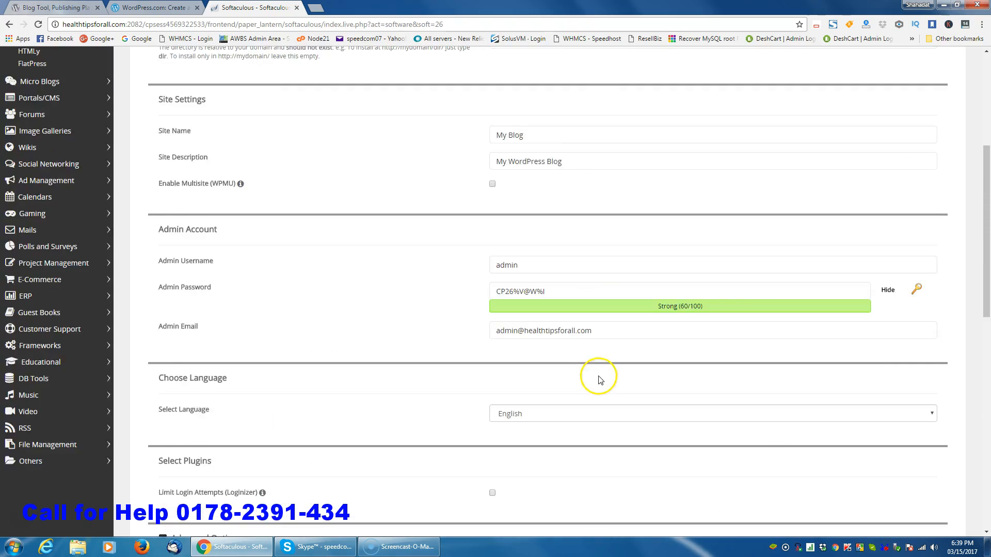
pyautogui.click(603, 376)
pyautogui.click(609, 370)
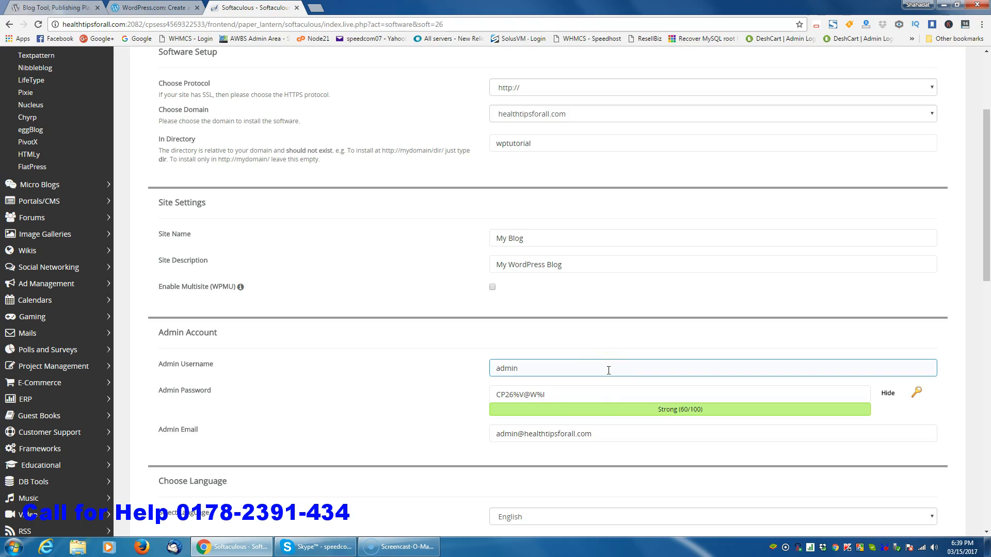
pyautogui.click(578, 392)
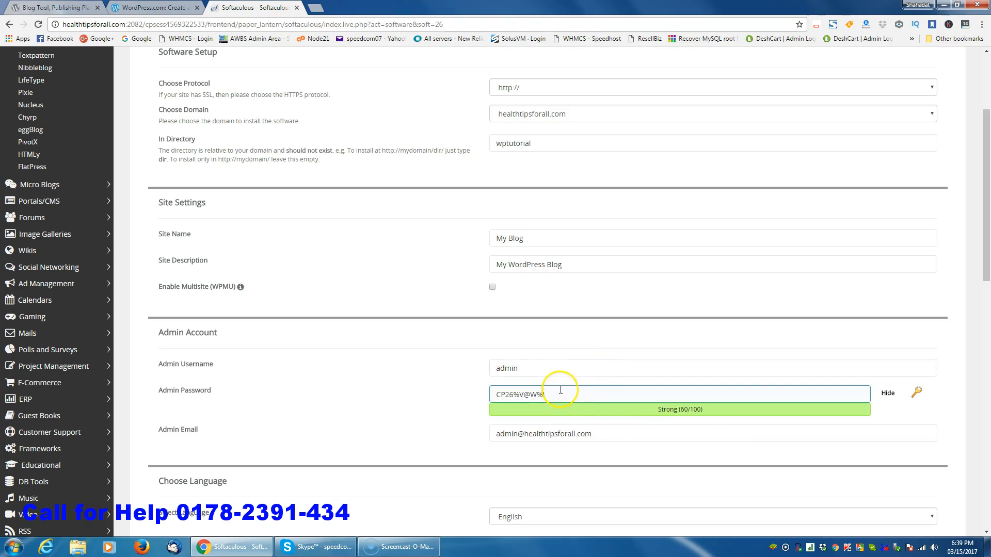
pyautogui.click(594, 368)
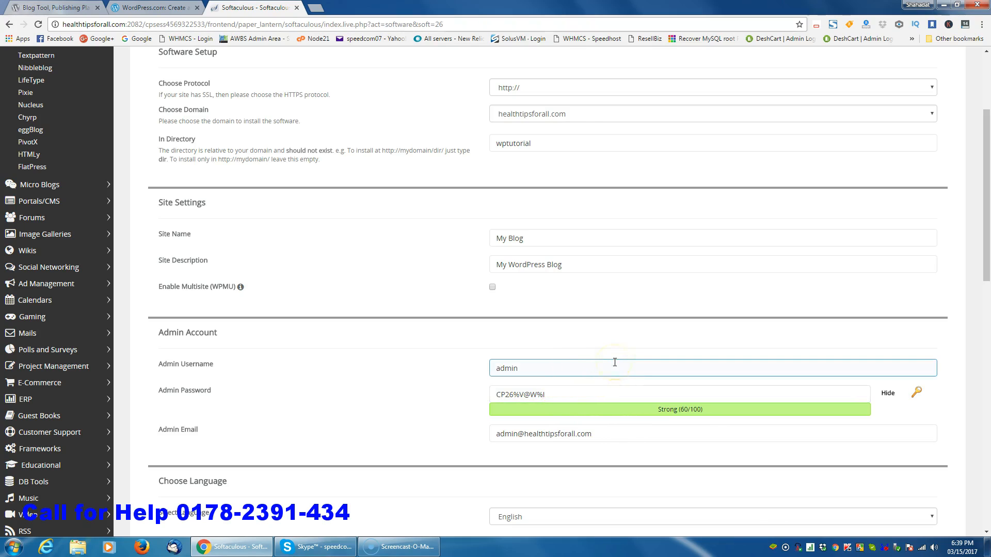
pyautogui.click(594, 376)
# Step: Run the WordPress installation without selecting a theme or entering an address for the installation details
pyautogui.scroll(-10, 594, 376)
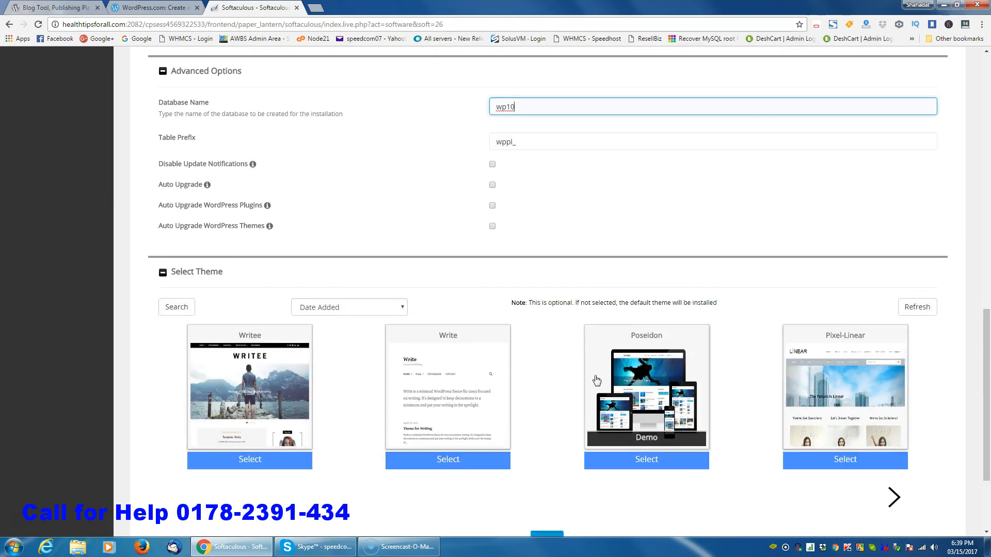
pyautogui.scroll(-3, 596, 381)
pyautogui.click(549, 411)
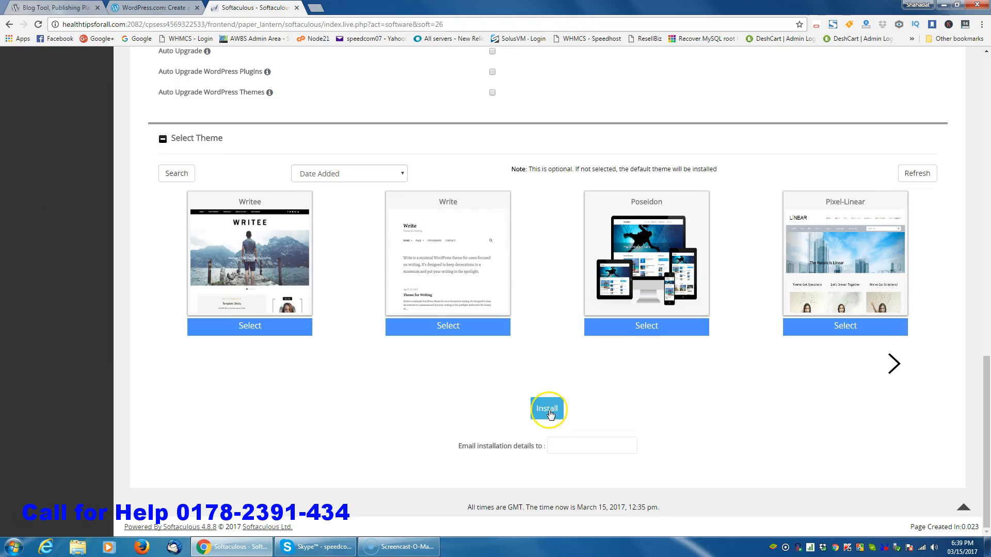
pyautogui.click(549, 413)
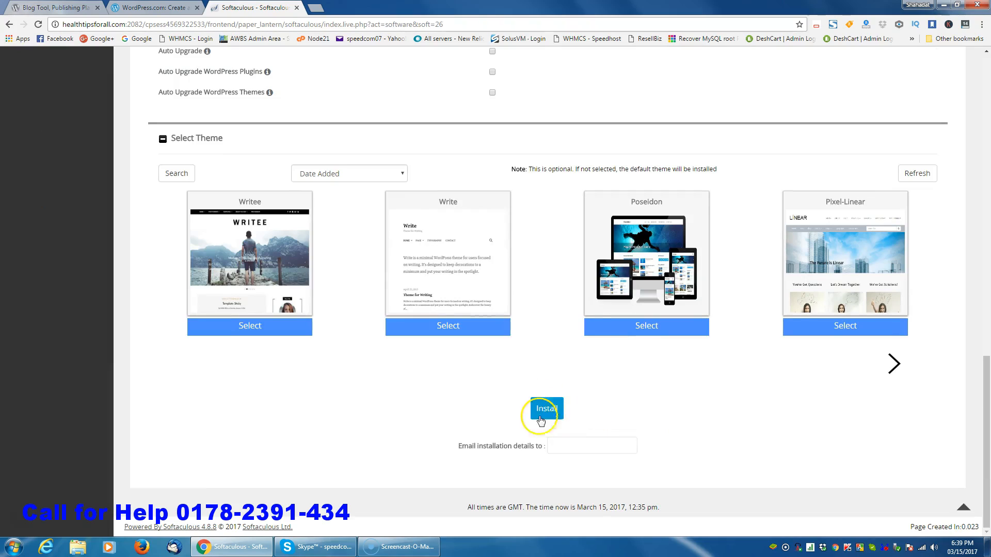
pyautogui.click(549, 414)
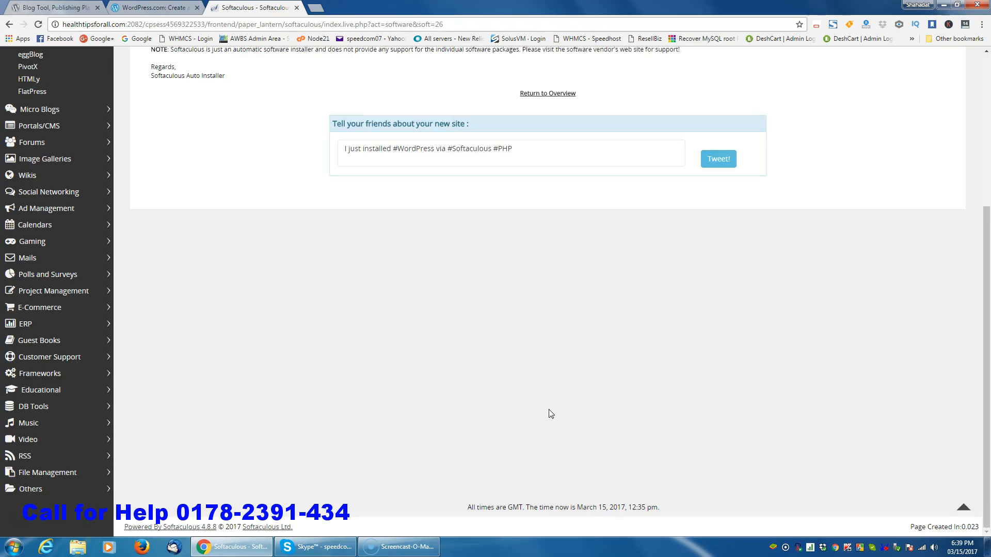
# Step: Examine the installation result message and the address where the new WordPress site is installed
pyautogui.scroll(4, 551, 413)
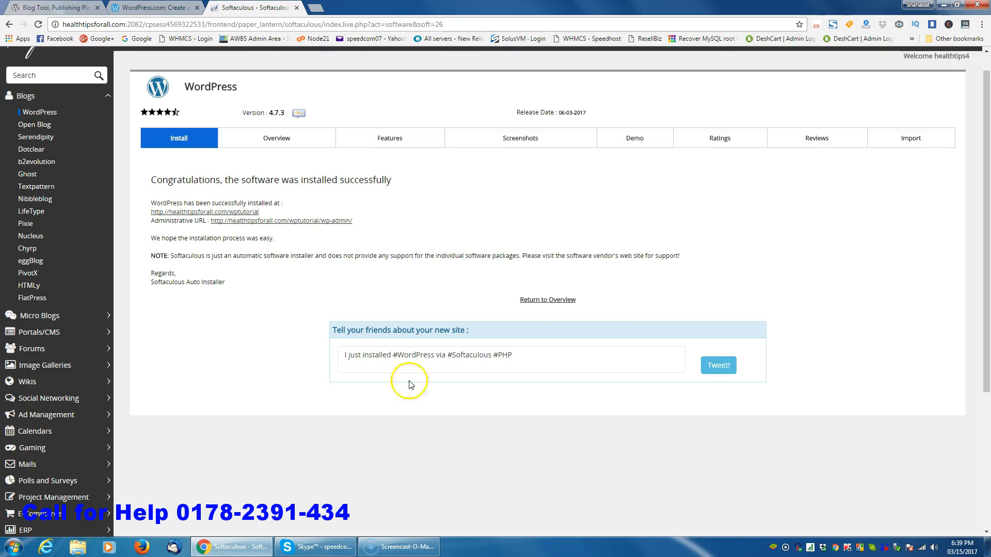
pyautogui.click(153, 179)
pyautogui.moveTo(153, 179); pyautogui.dragTo(397, 178)
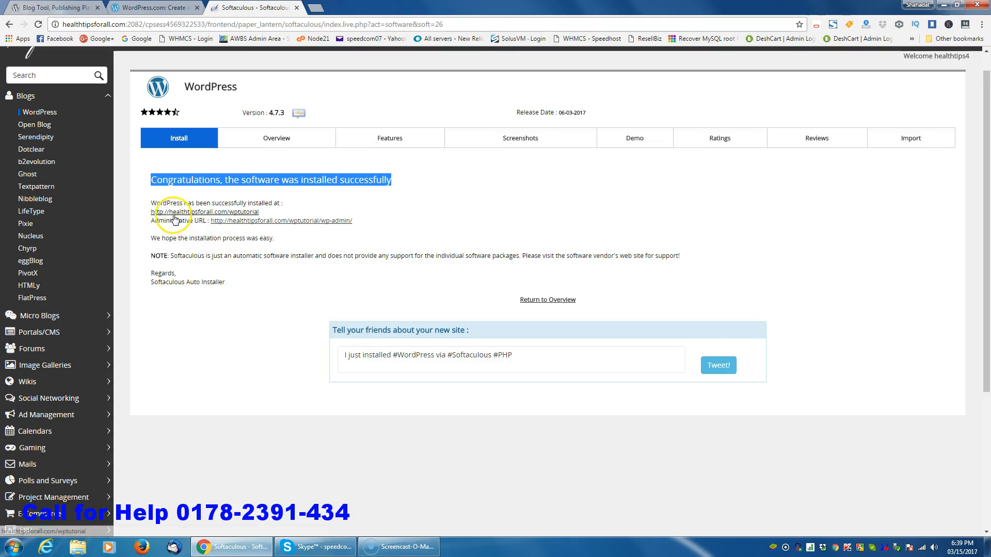
pyautogui.click(257, 212)
pyautogui.moveTo(256, 212); pyautogui.dragTo(149, 209)
pyautogui.click(125, 230)
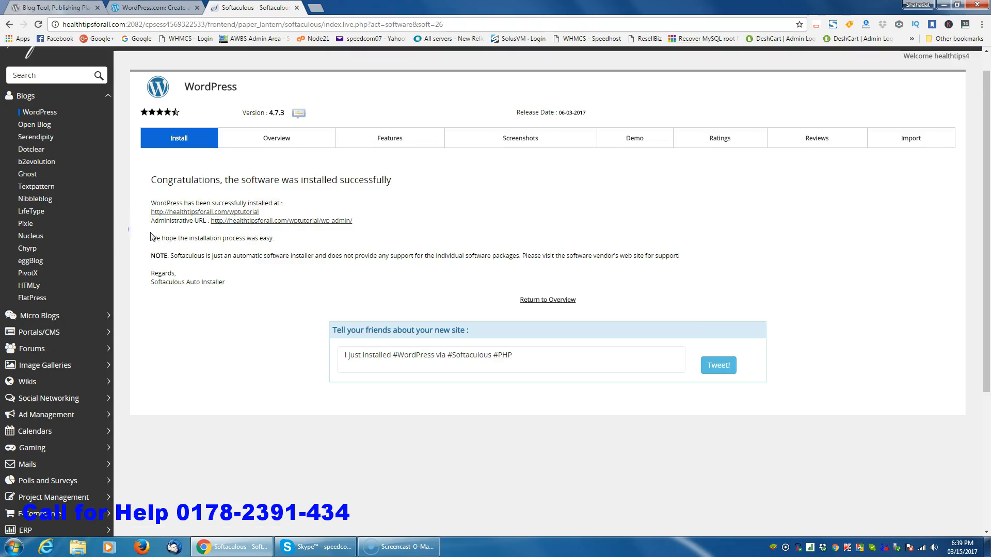
pyautogui.moveTo(354, 220); pyautogui.dragTo(209, 221)
pyautogui.click(238, 324)
pyautogui.click(297, 222)
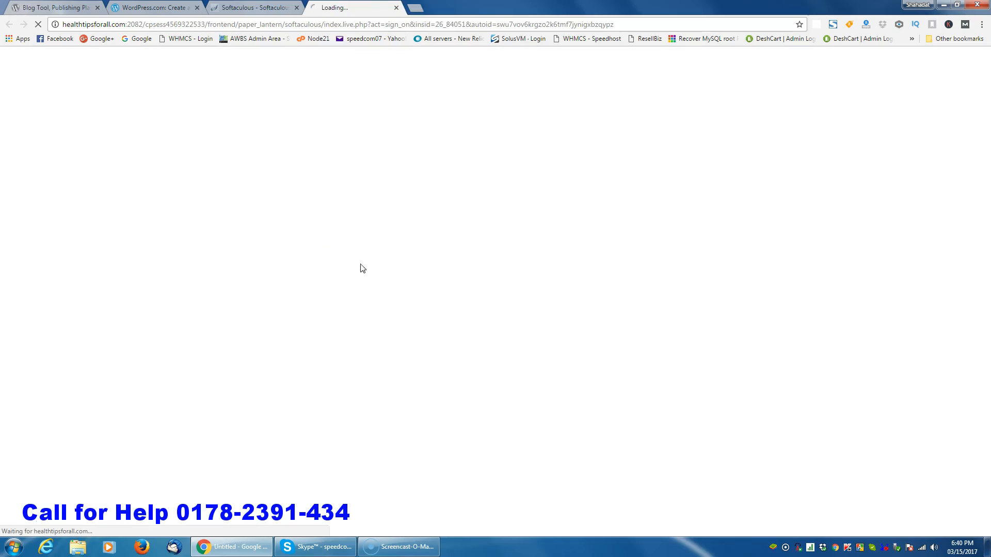